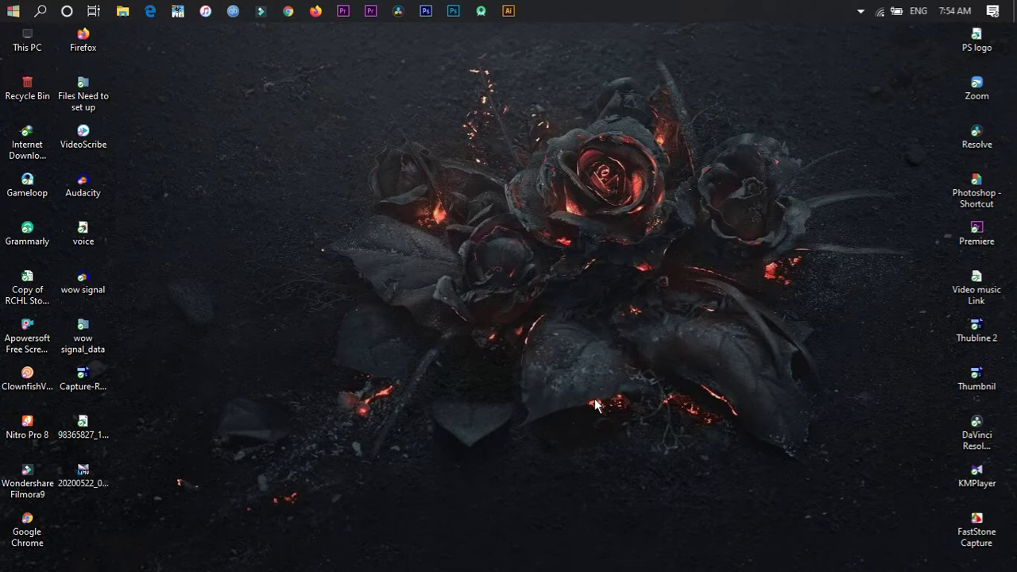
# Step: Refresh the desktop and launch Firefox from the taskbar
pyautogui.rightClick(394, 246)
pyautogui.click(424, 283)
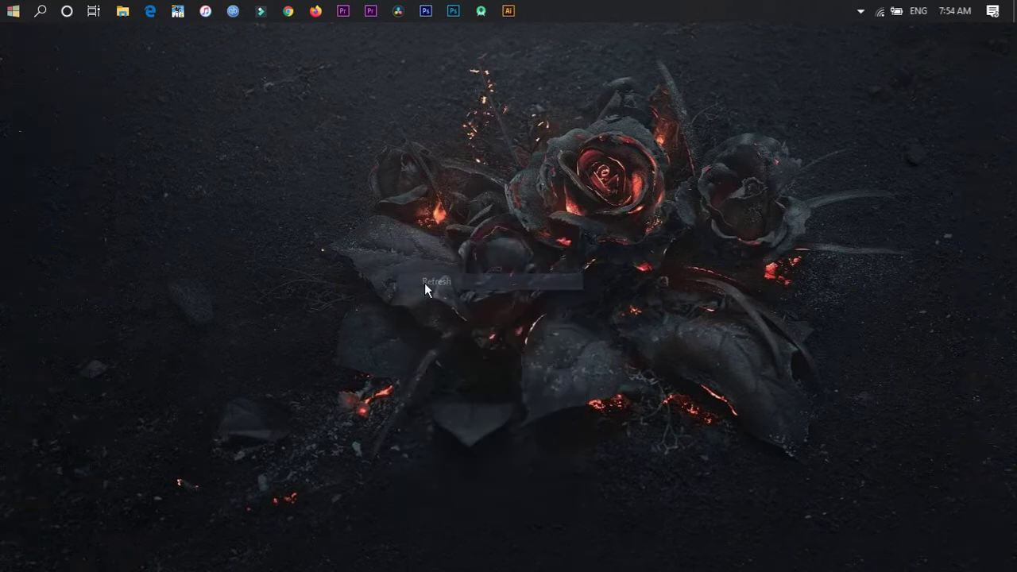
pyautogui.click(315, 11)
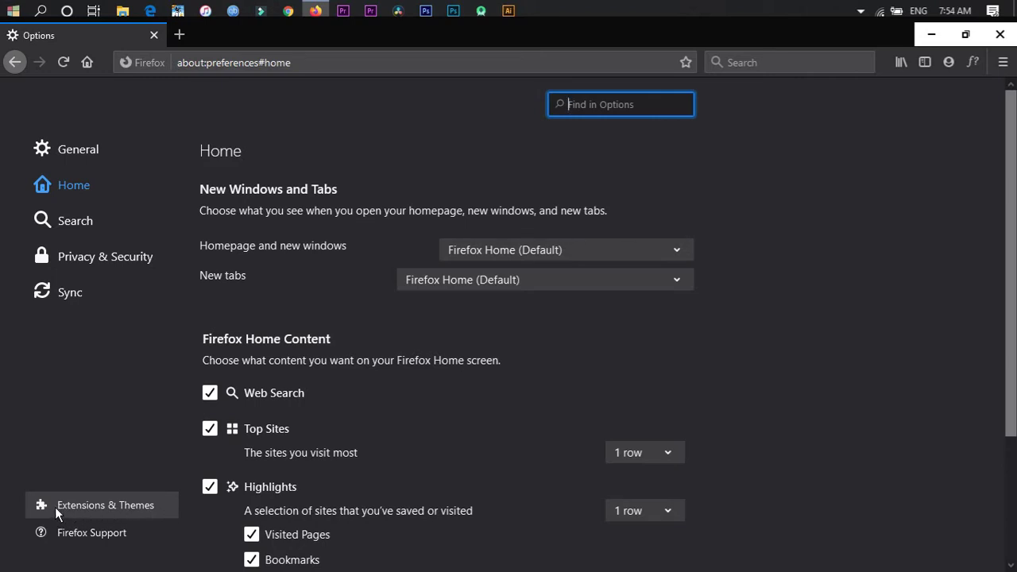
# Step: Review the installed themes in Extensions & Themes, then go to the Firefox add-ons site
pyautogui.click(70, 507)
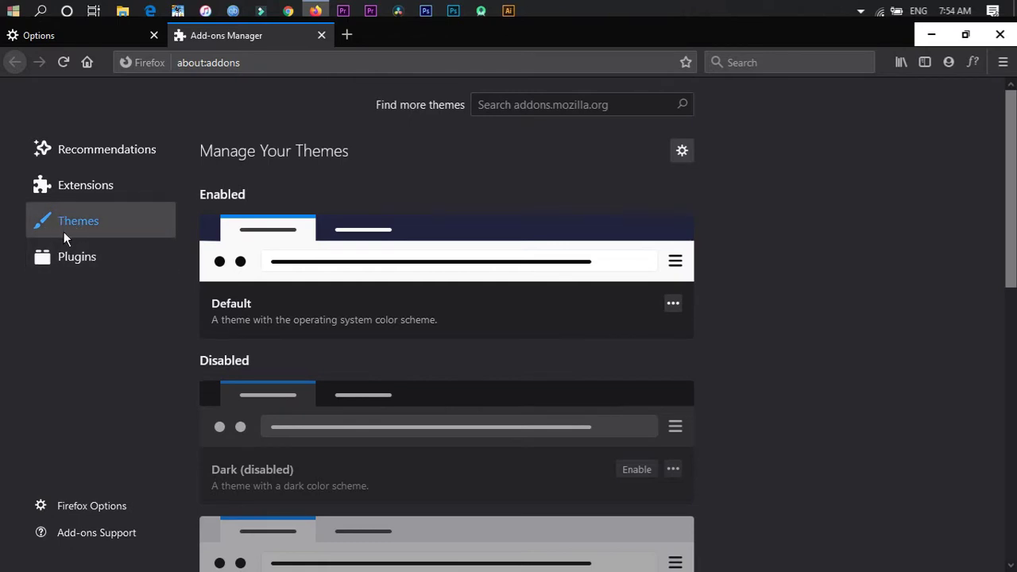
pyautogui.scroll(-5, 309, 288)
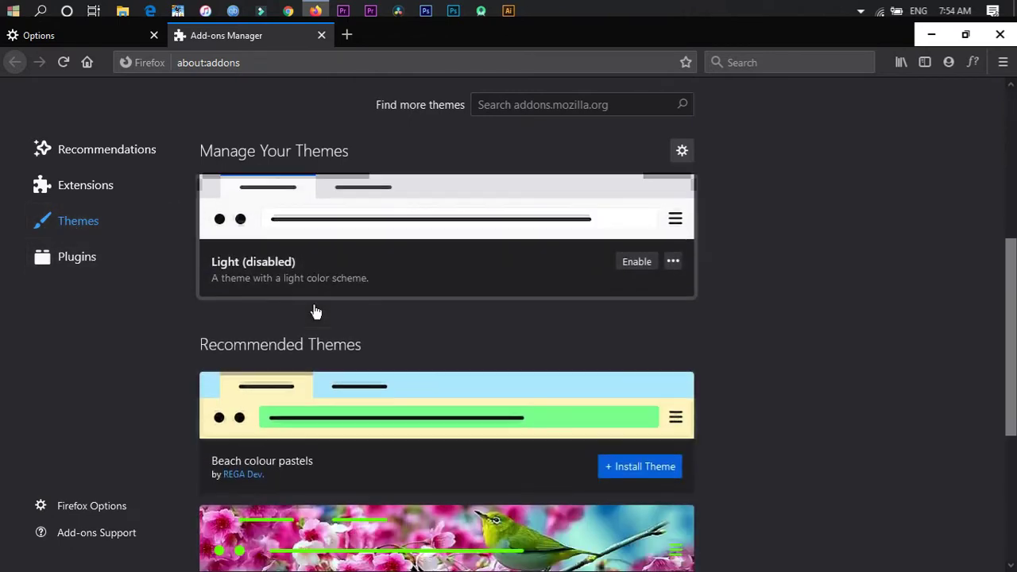
pyautogui.scroll(-3, 315, 317)
pyautogui.scroll(-2, 336, 357)
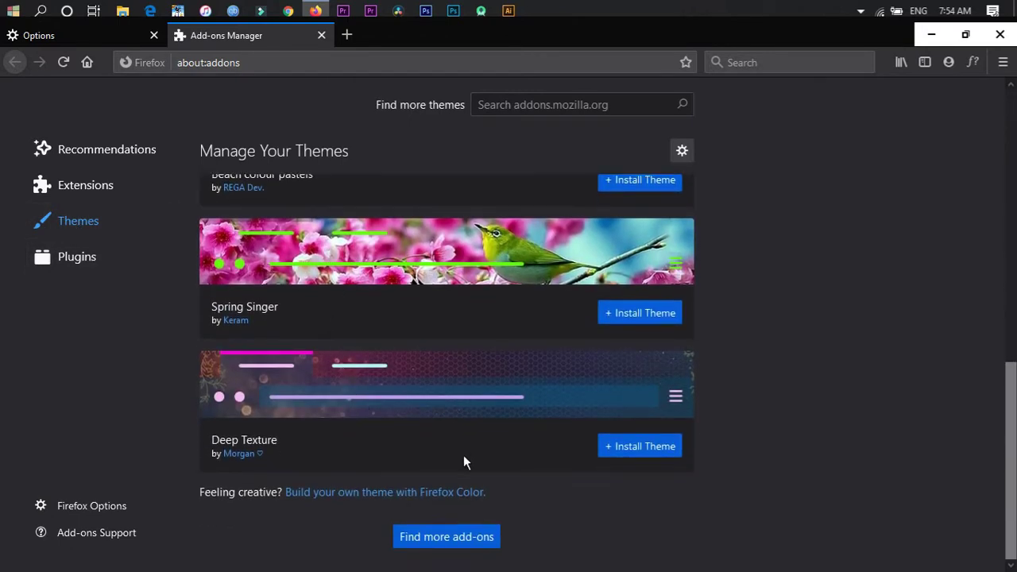
pyautogui.scroll(5, 463, 456)
pyautogui.scroll(3, 463, 456)
pyautogui.scroll(2, 462, 453)
pyautogui.click(458, 545)
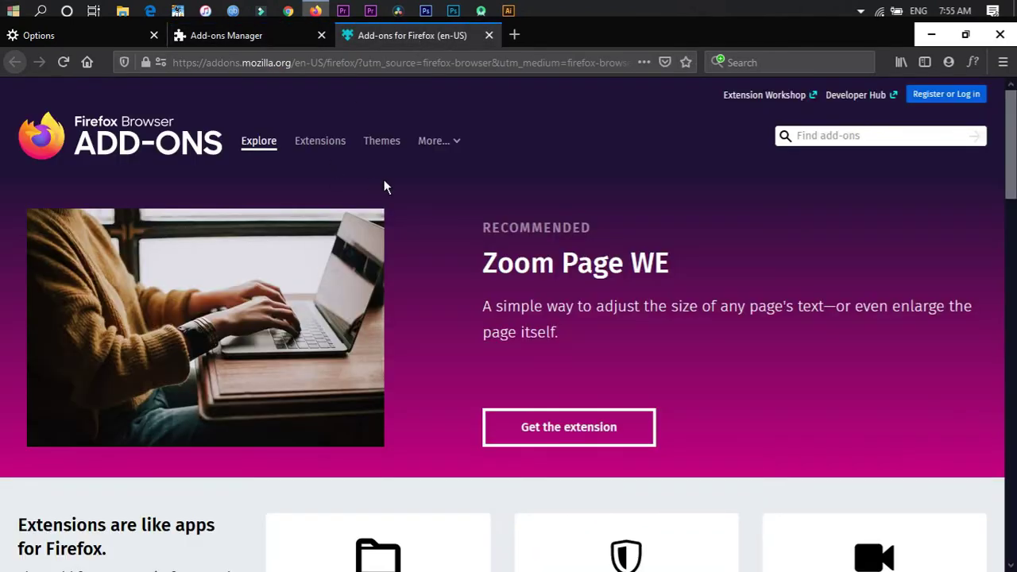
# Step: Browse the Firefox add-ons site and open the Matte Black (Red) theme page
pyautogui.scroll(-3, 384, 181)
pyautogui.scroll(-1, 383, 181)
pyautogui.scroll(-4, 383, 183)
pyautogui.scroll(-3, 385, 188)
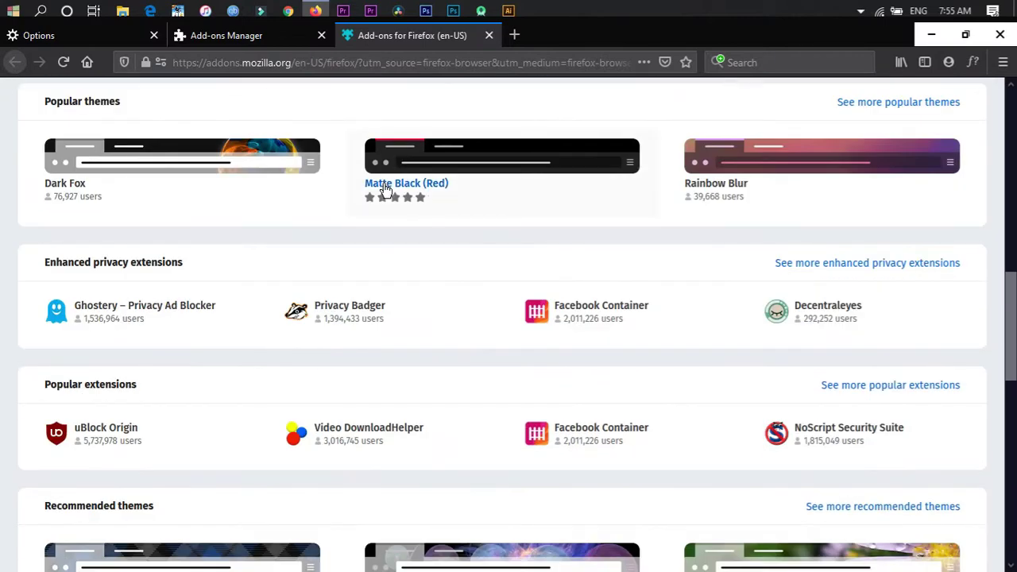
pyautogui.scroll(2, 374, 205)
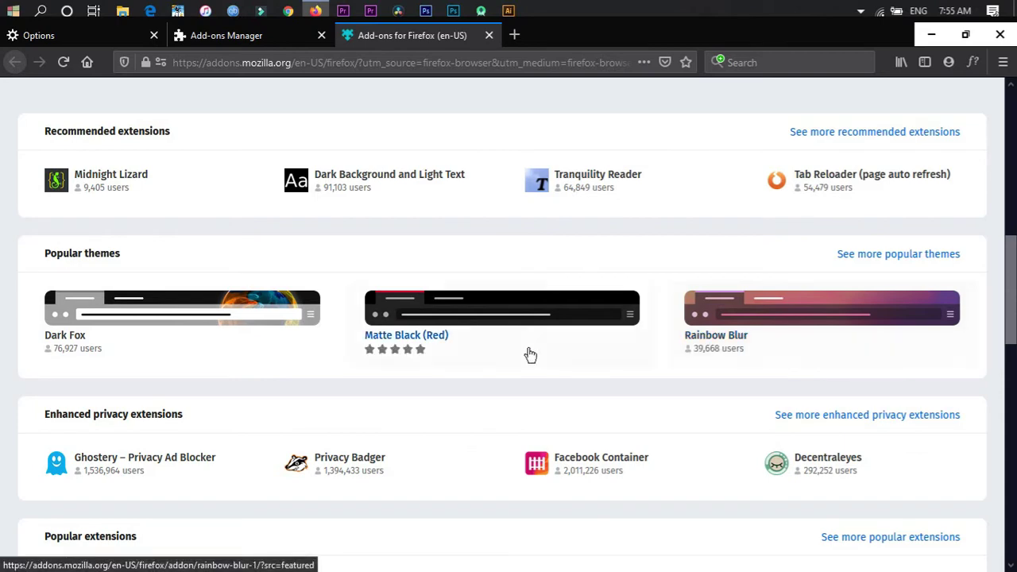
pyautogui.click(574, 313)
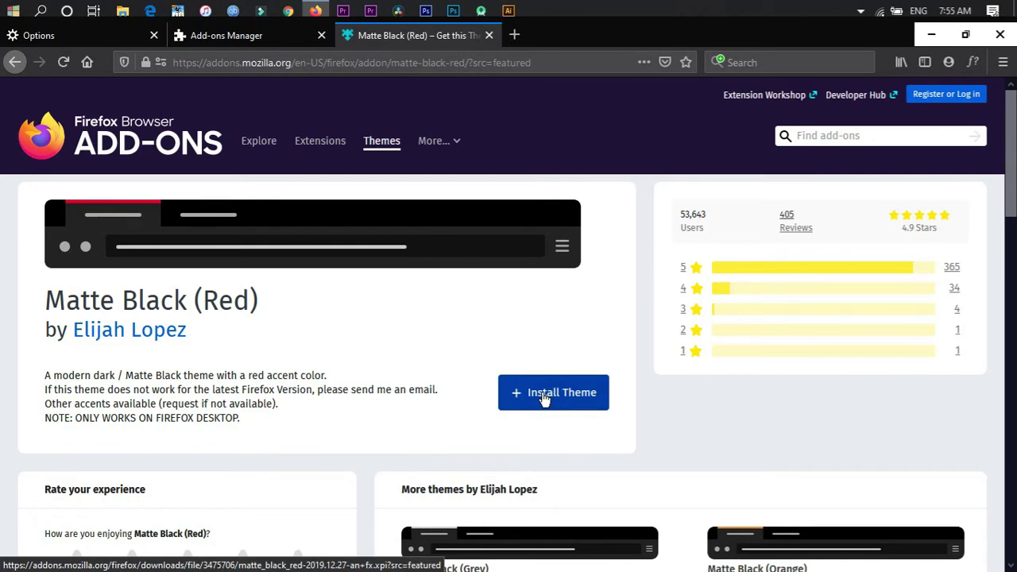
# Step: Install and add the Matte Black (Red) theme, dismissing the confirmation
pyautogui.scroll(-2, 544, 399)
pyautogui.scroll(-2, 544, 399)
pyautogui.scroll(-2, 544, 398)
pyautogui.scroll(-1, 543, 398)
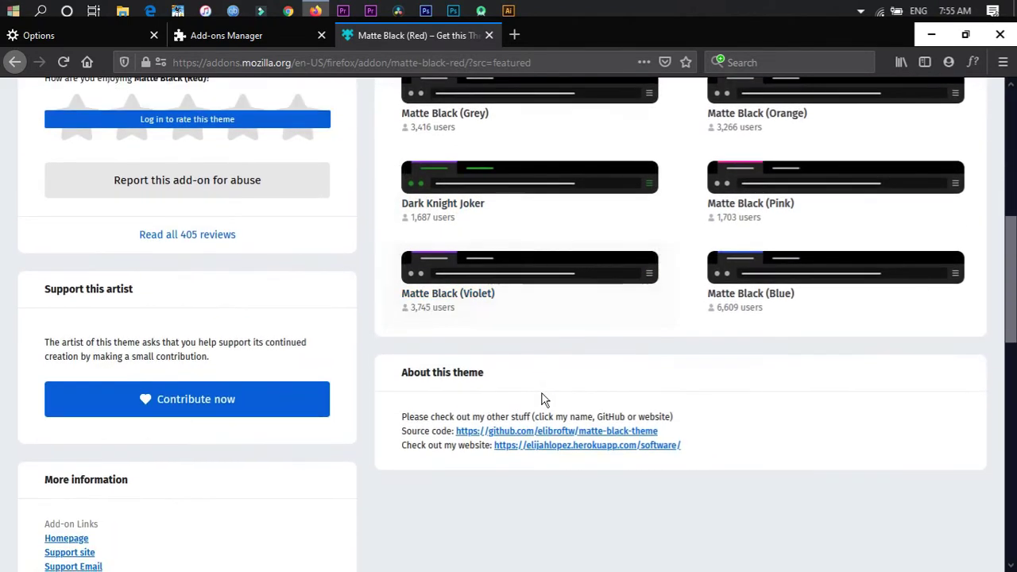
pyautogui.scroll(4, 543, 399)
pyautogui.scroll(3, 544, 399)
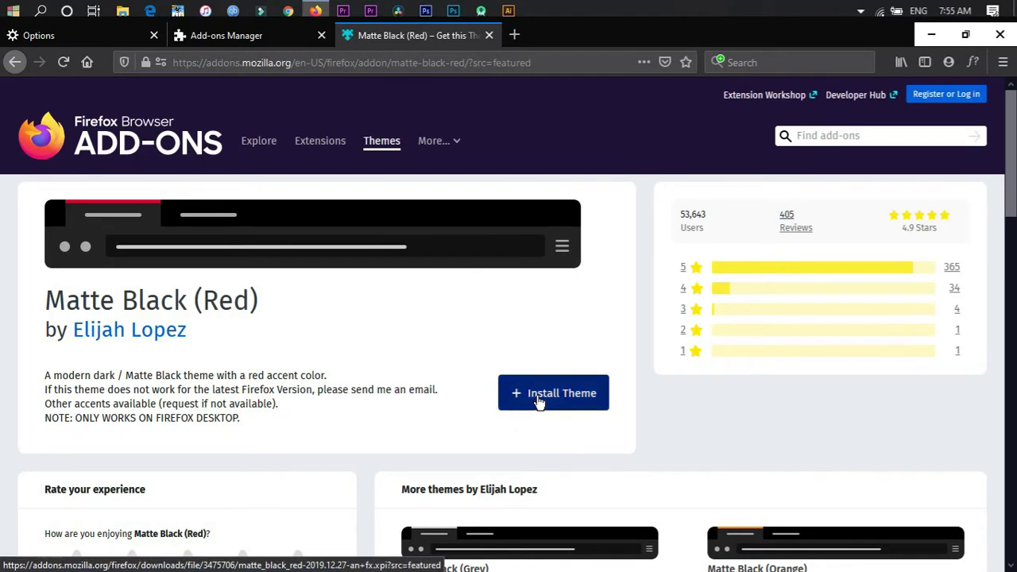
pyautogui.click(538, 403)
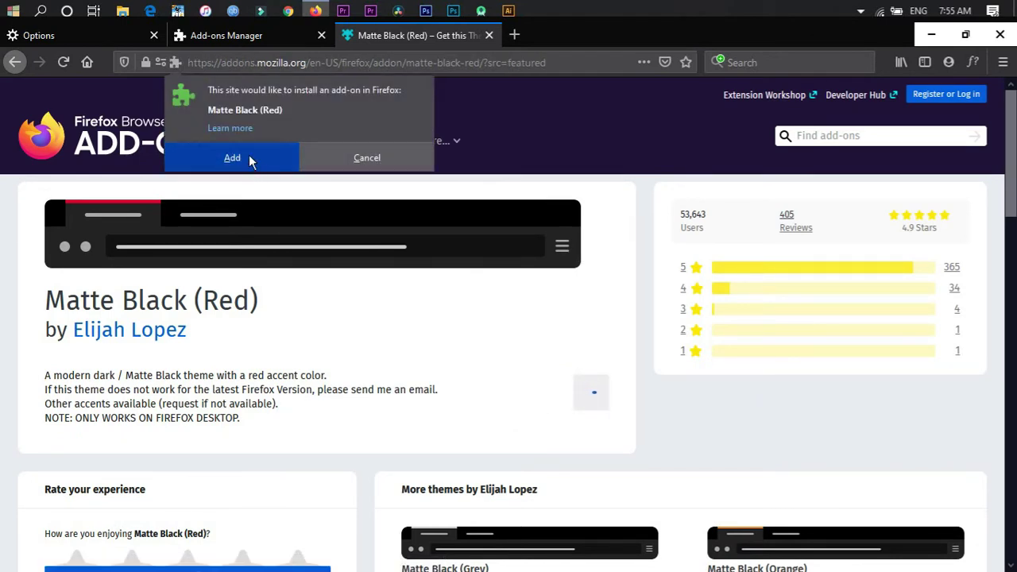
pyautogui.click(248, 158)
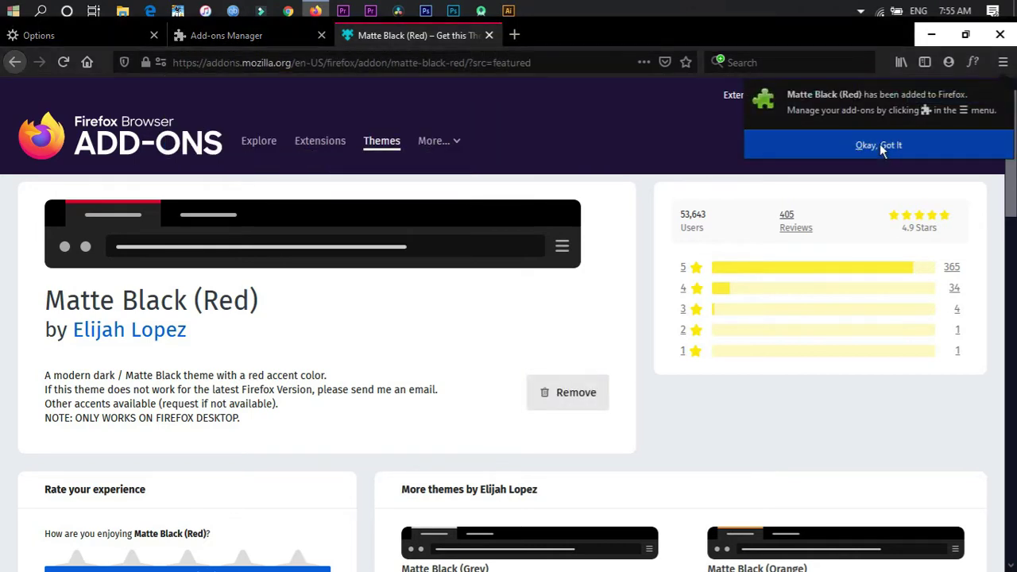
pyautogui.click(880, 151)
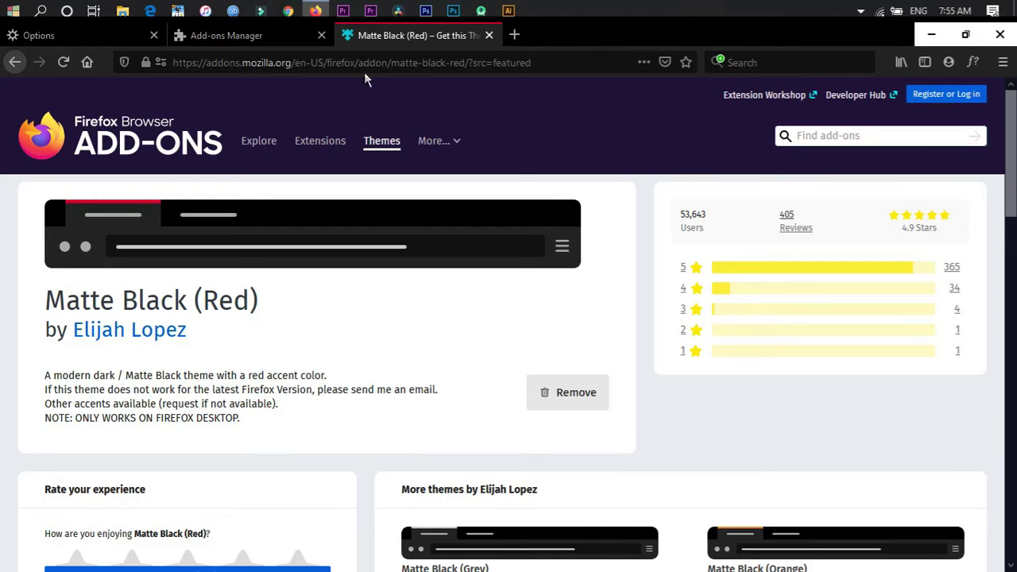
# Step: In the Add-ons Manager, view the Matte Black (Red) theme details and return to the list
pyautogui.click(288, 34)
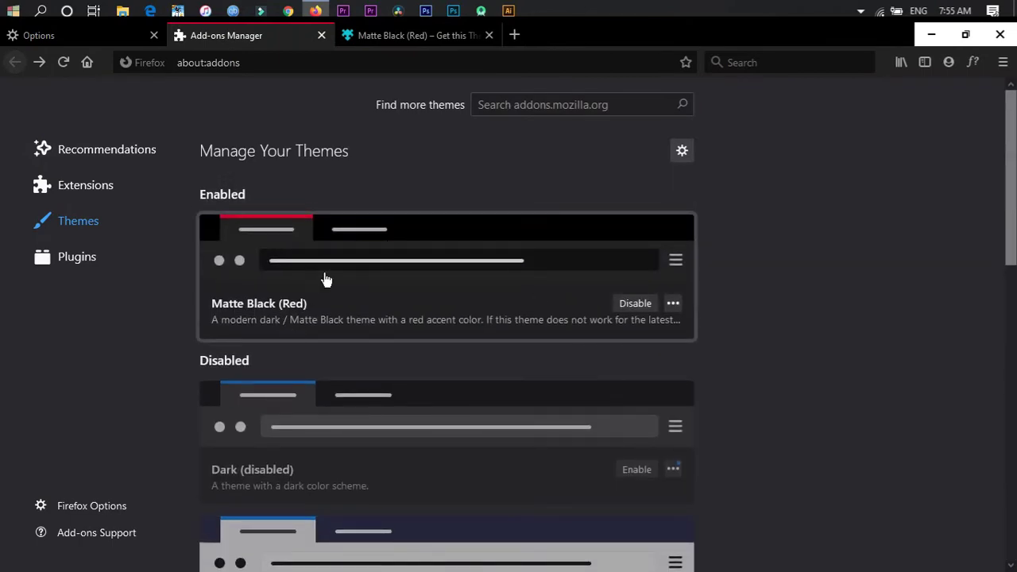
pyautogui.rightClick(345, 263)
pyautogui.click(346, 263)
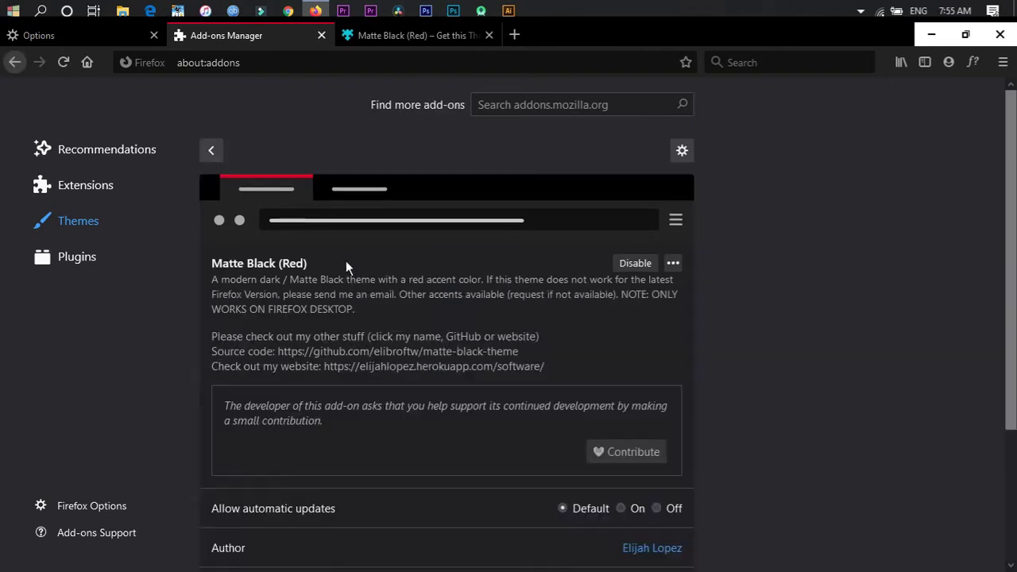
pyautogui.hotkey('alt', 'Left')
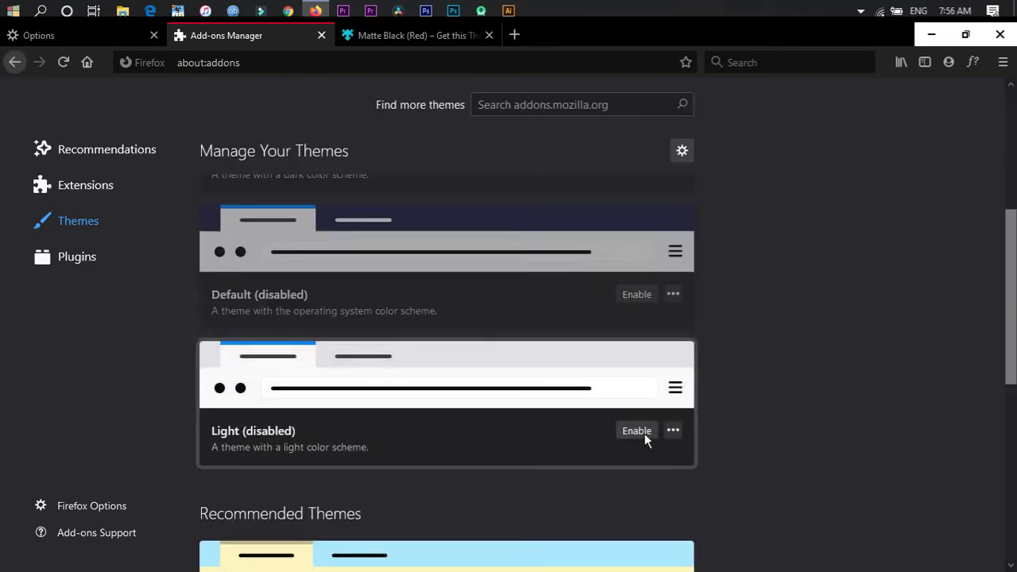
# Step: Try the Light and Matte Black (Red) themes, then enable the built-in Dark theme
pyautogui.click(642, 432)
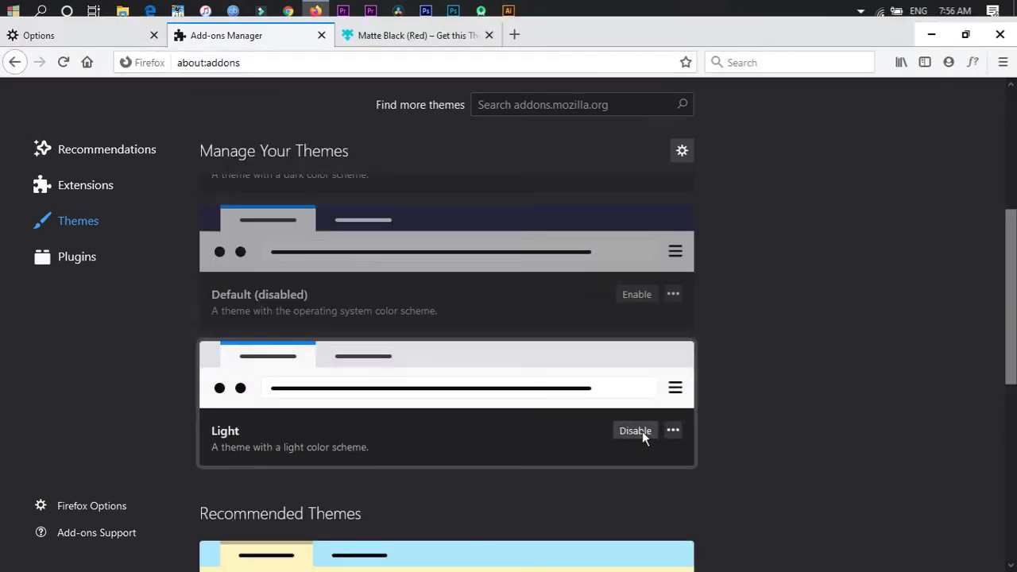
pyautogui.click(641, 432)
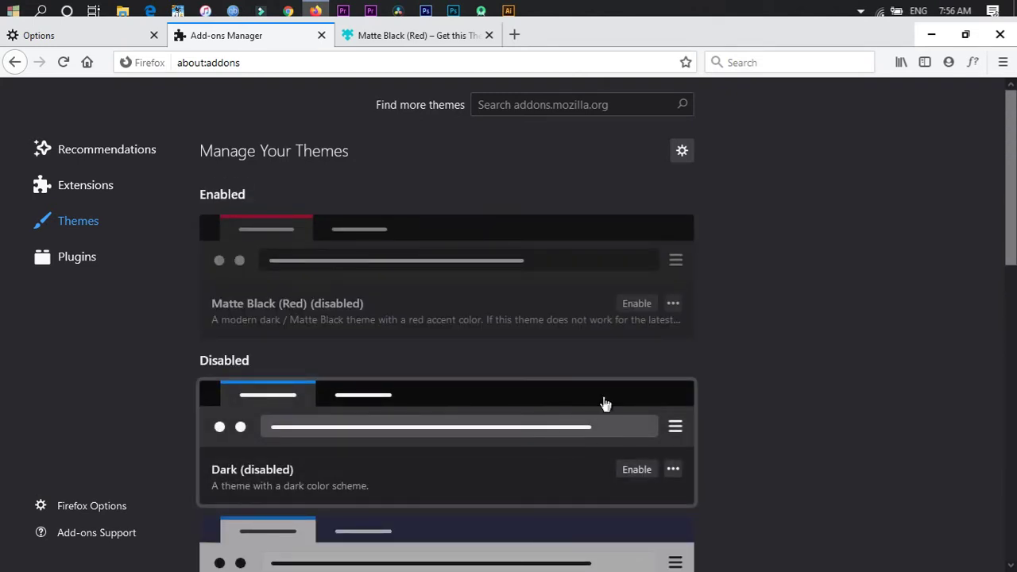
pyautogui.click(640, 305)
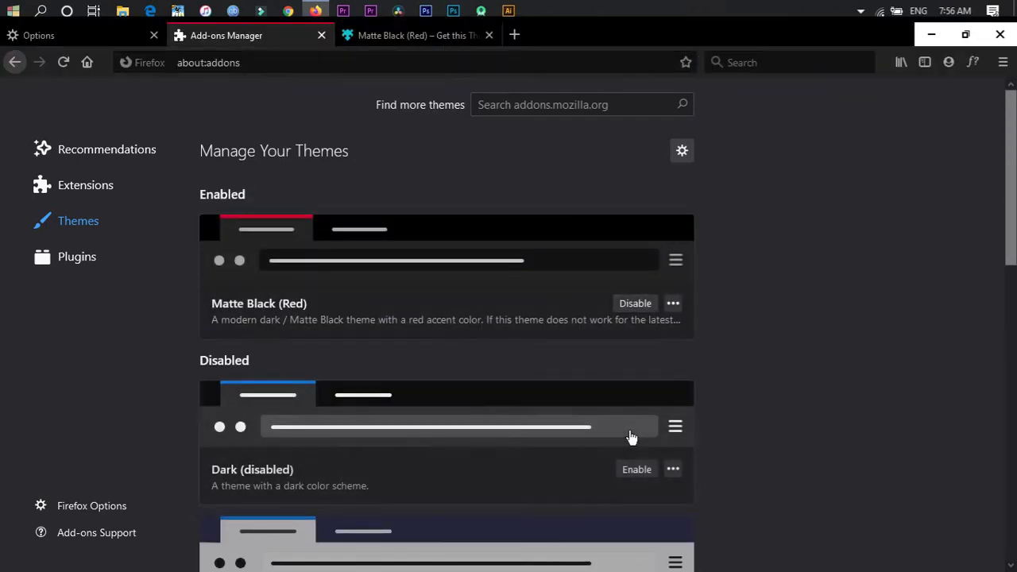
pyautogui.click(635, 388)
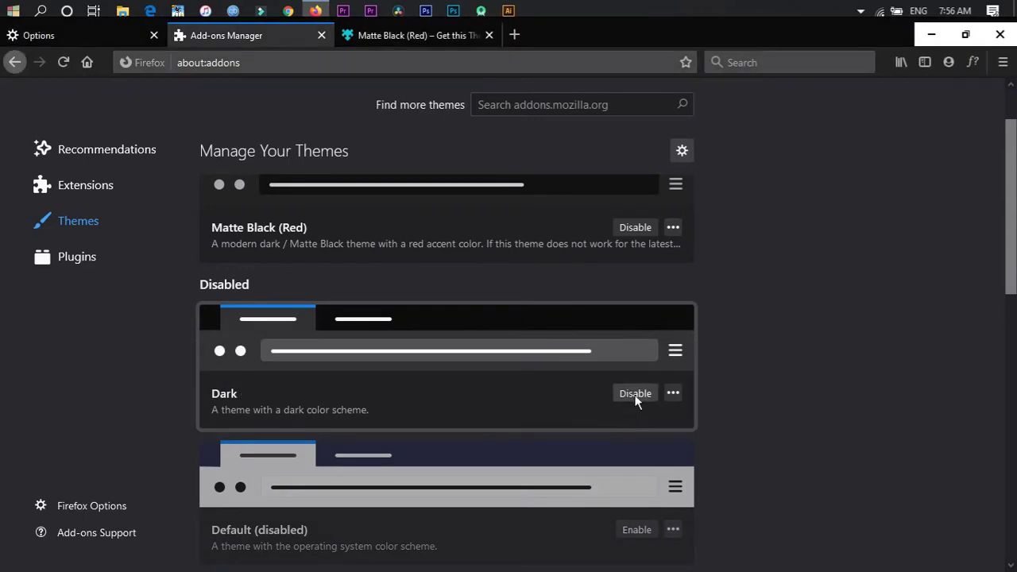
pyautogui.scroll(-3, 540, 421)
pyautogui.scroll(-4, 548, 461)
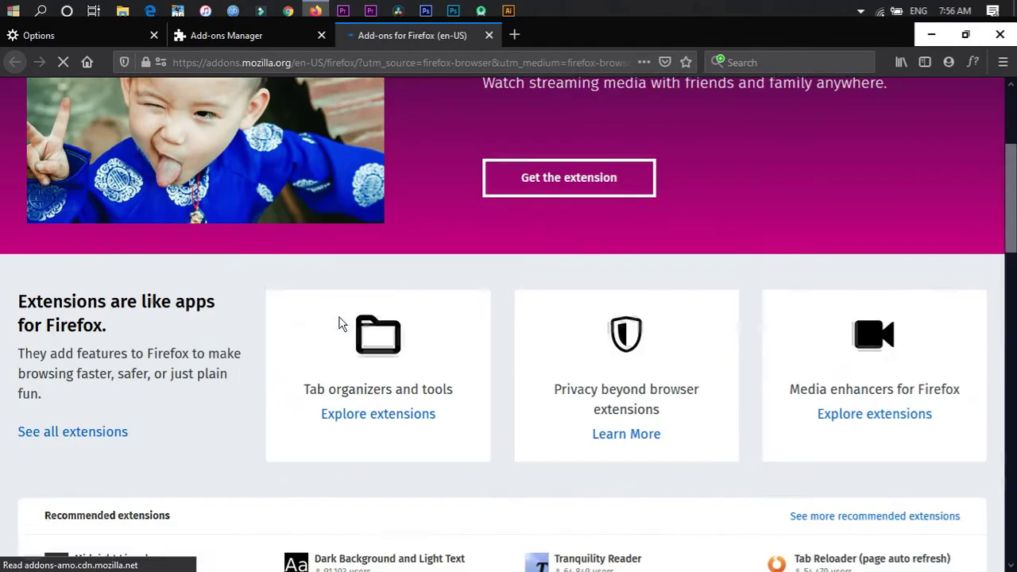
# Step: Scroll to Recommended themes and open the Colorg63 theme page
pyautogui.scroll(-2, 345, 318)
pyautogui.scroll(-1, 331, 315)
pyautogui.scroll(-1, 331, 315)
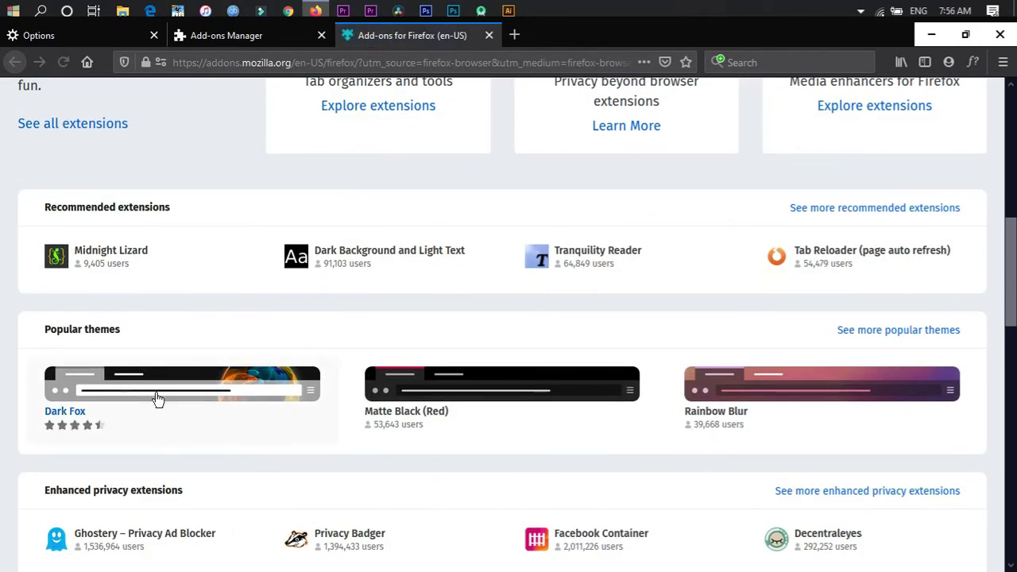
pyautogui.scroll(-3, 756, 386)
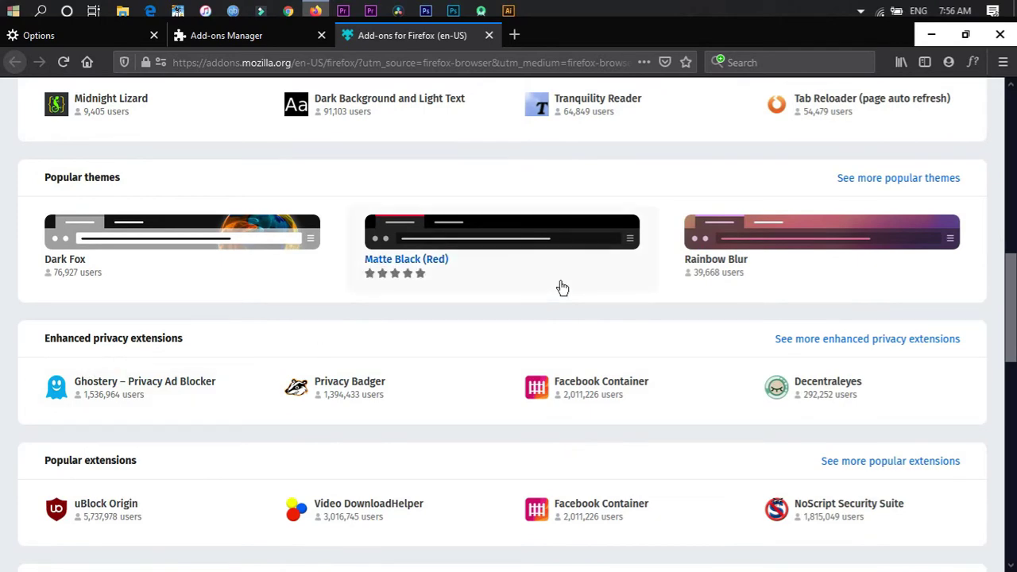
pyautogui.scroll(-3, 636, 287)
pyautogui.scroll(-6, 680, 286)
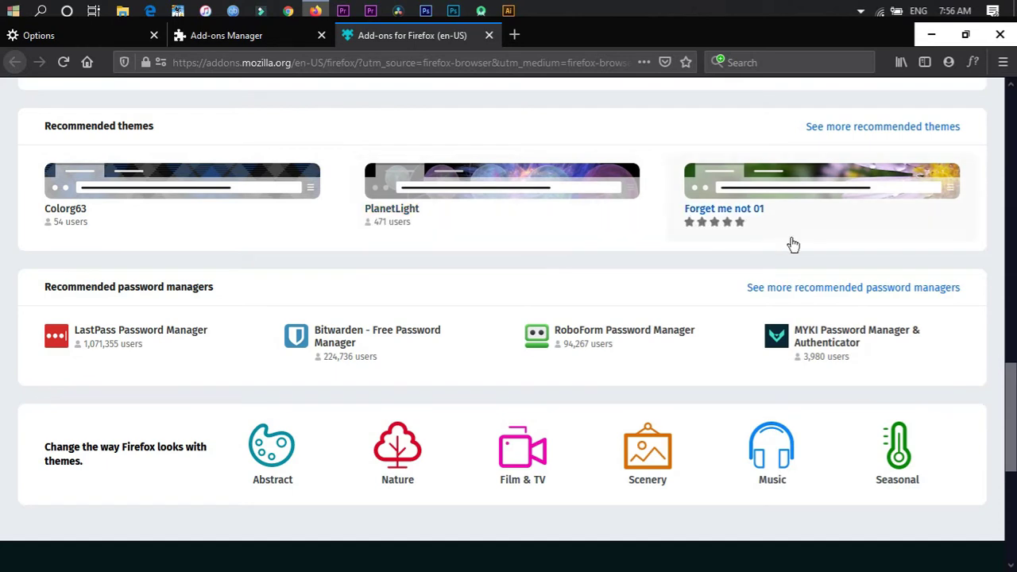
pyautogui.click(213, 208)
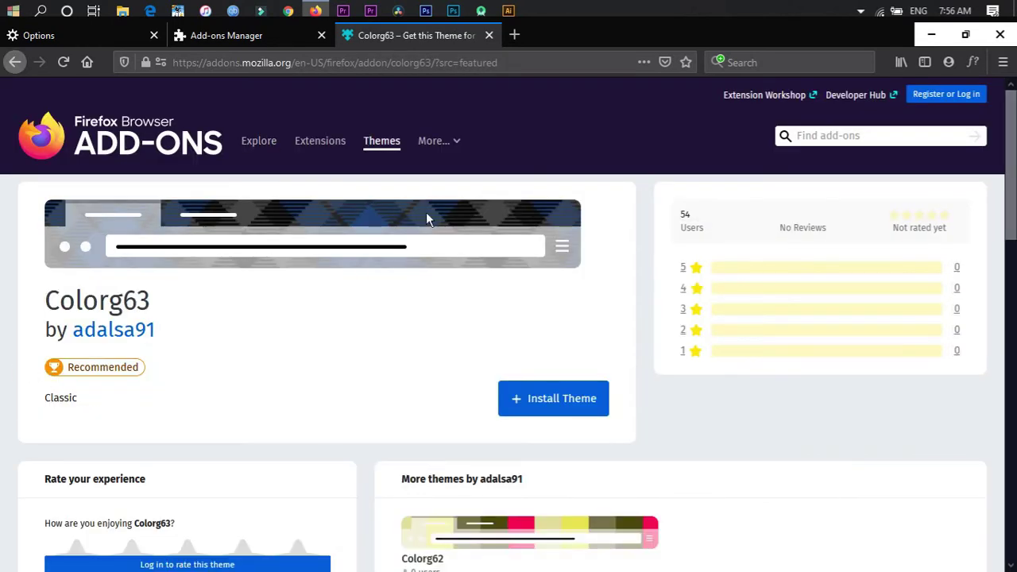
# Step: Install and add the Colorg63 theme, dismissing the confirmation
pyautogui.click(518, 408)
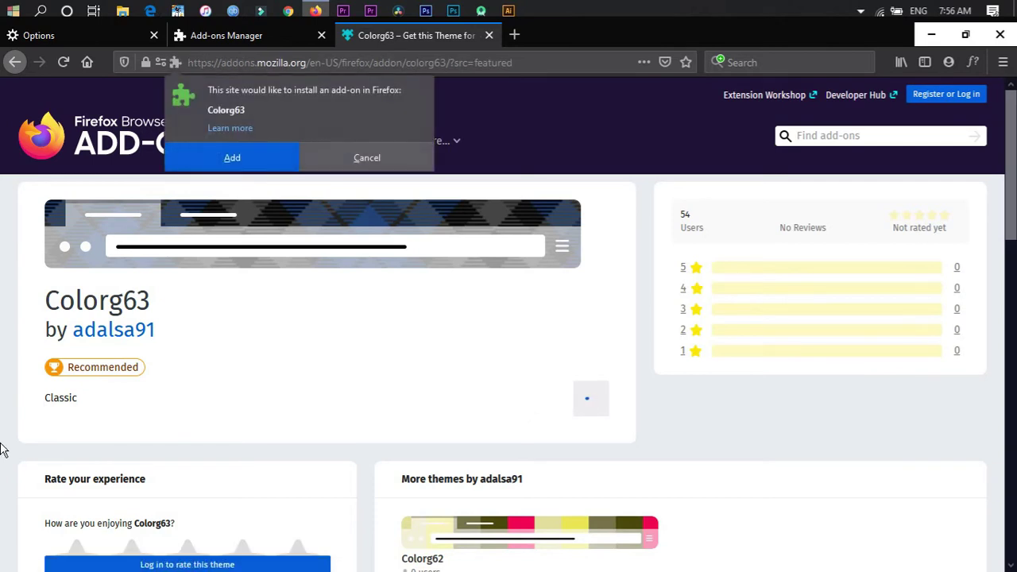
pyautogui.click(233, 162)
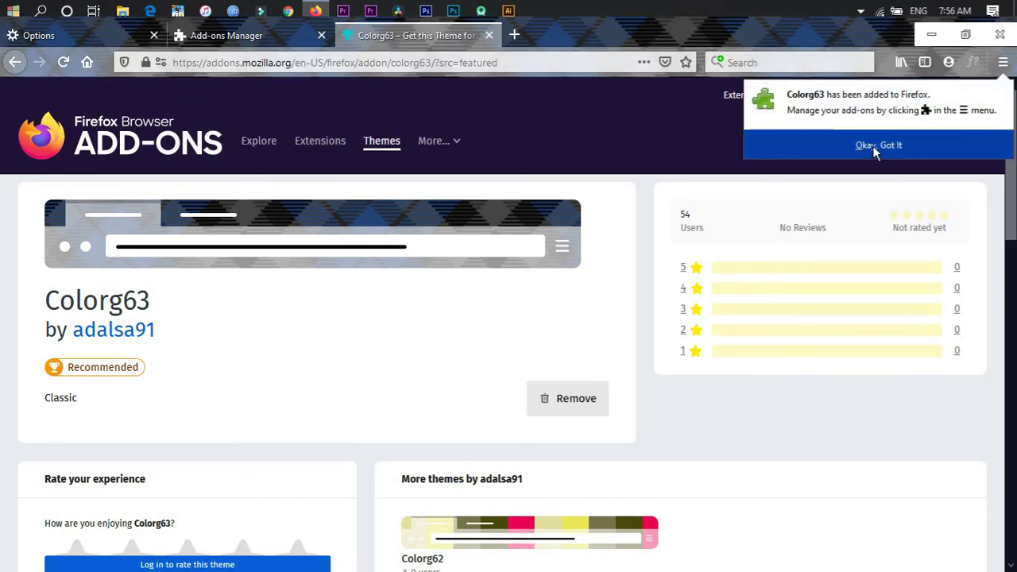
pyautogui.click(872, 145)
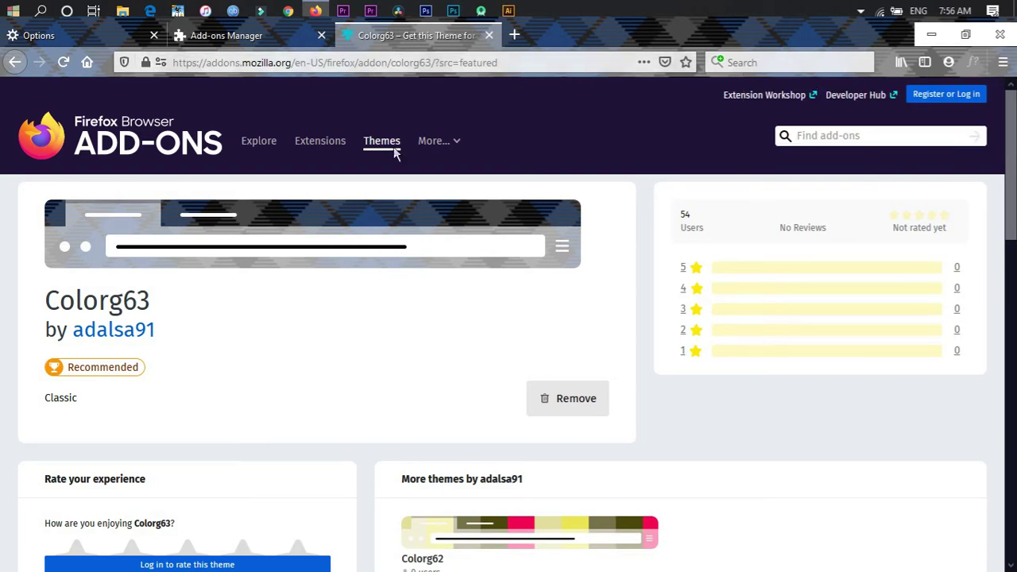
# Step: Verify Colorg63 is enabled in the Add-ons Manager, then close Firefox and all its tabs
pyautogui.click(286, 32)
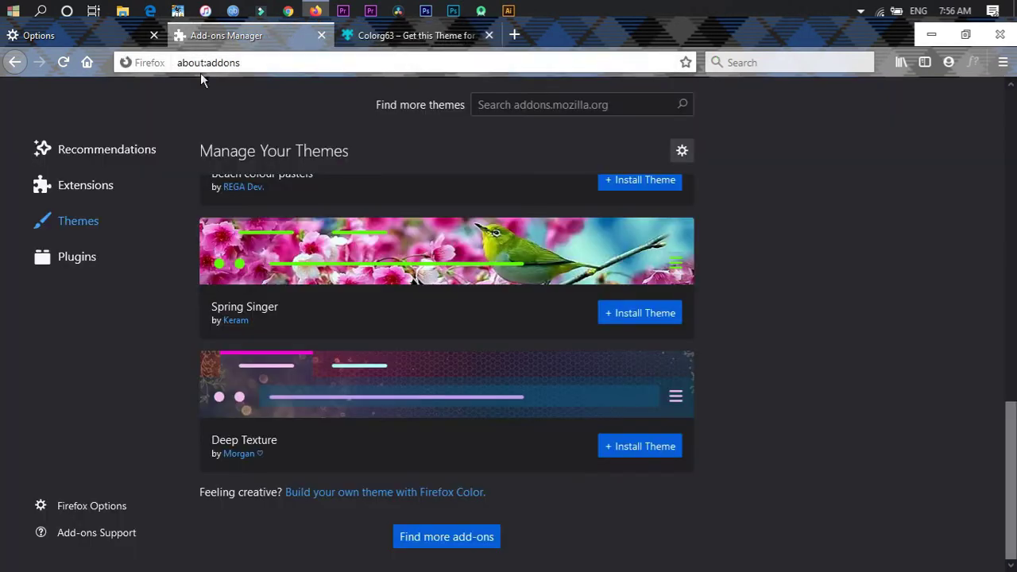
pyautogui.scroll(10, 427, 429)
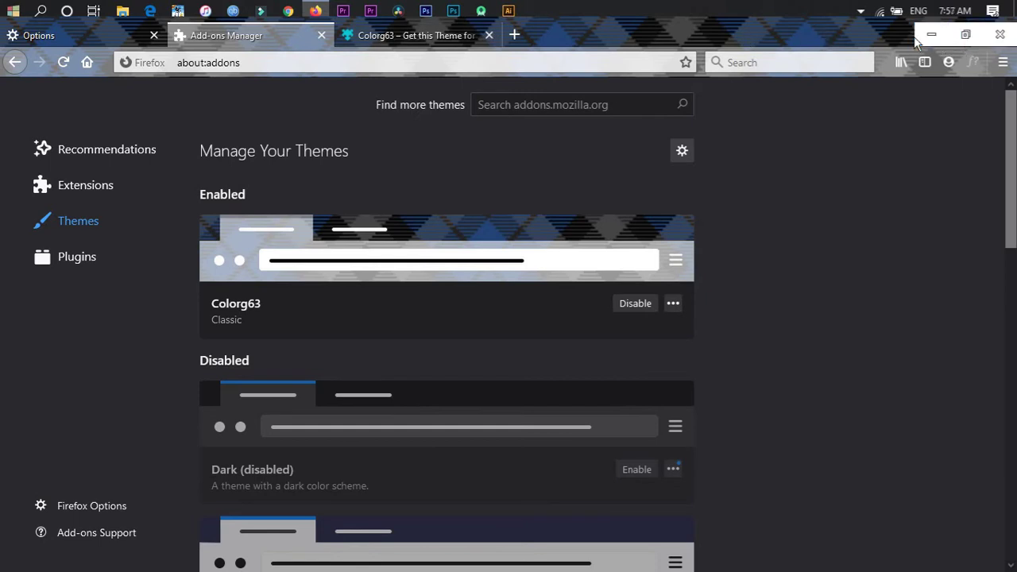
pyautogui.click(1001, 35)
pyautogui.click(482, 329)
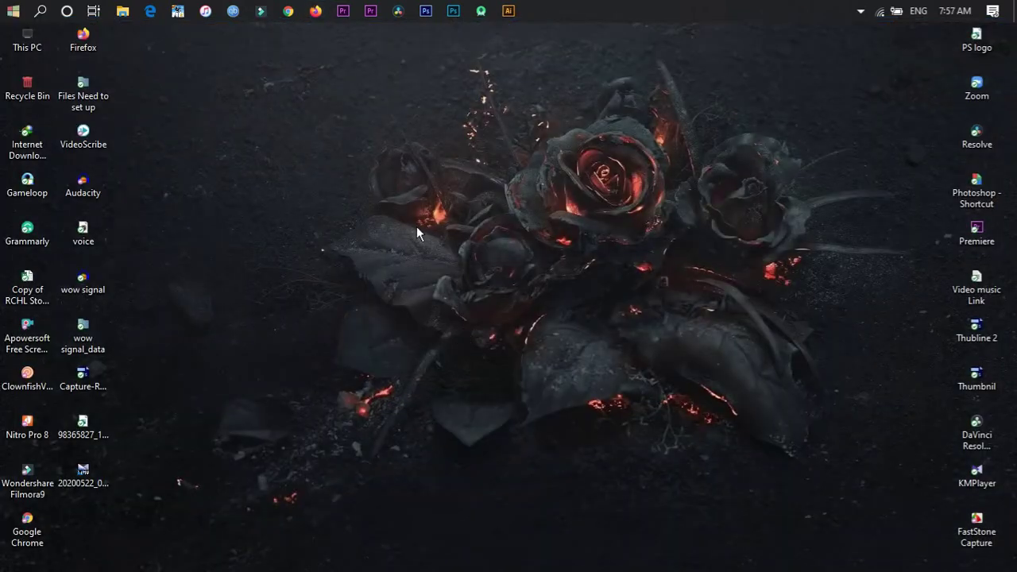
# Step: Refresh the desktop and open Chrome's three-dot main menu
pyautogui.rightClick(420, 228)
pyautogui.click(458, 271)
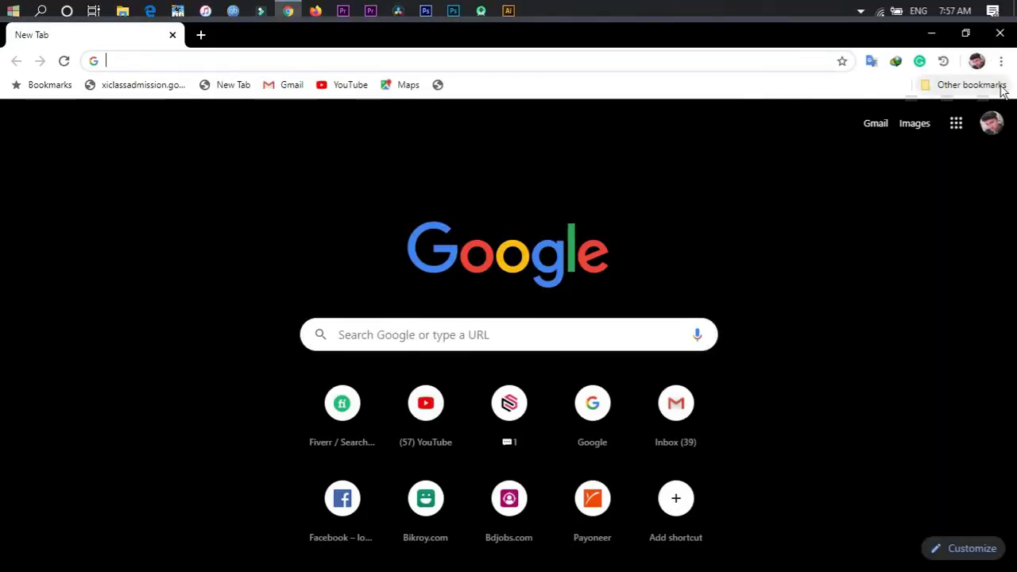
pyautogui.click(1001, 61)
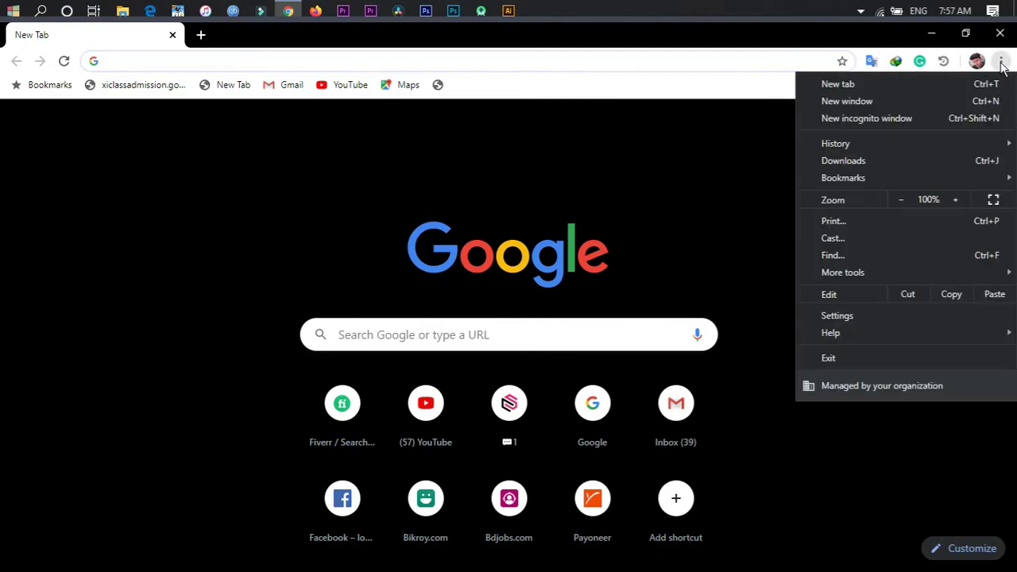
# Step: Open Chrome Settings to Appearance and browse the Web Store themes gallery
pyautogui.click(841, 315)
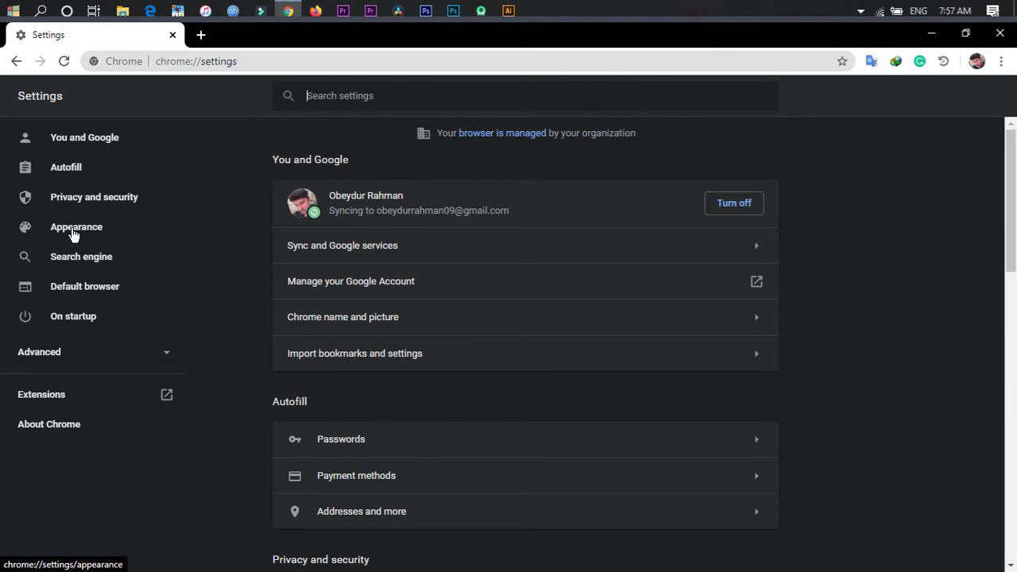
pyautogui.click(74, 232)
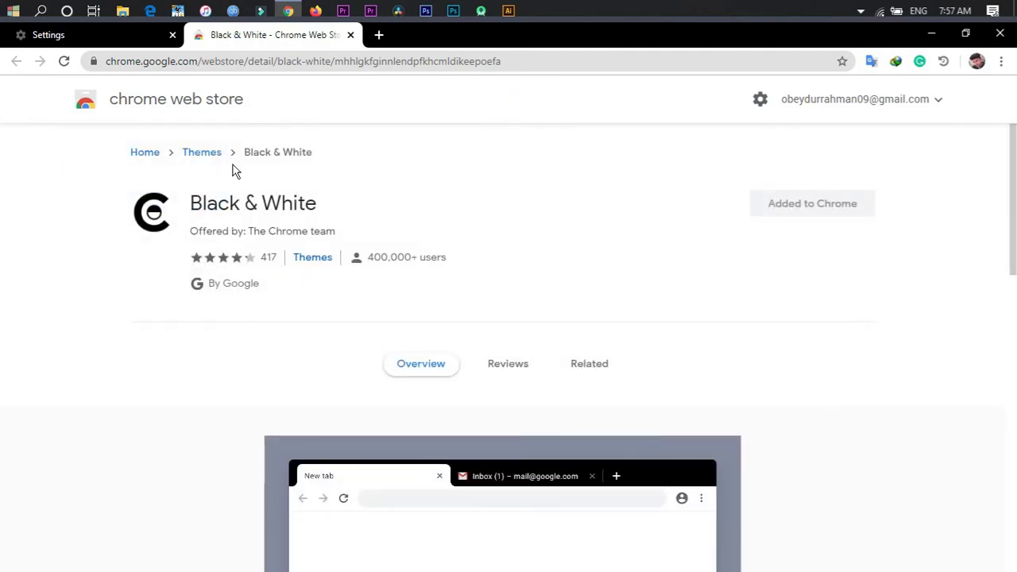
pyautogui.scroll(-3, 415, 402)
# Step: Go to the Web Store Themes listing and scroll through the theme categories
pyautogui.scroll(3, 411, 400)
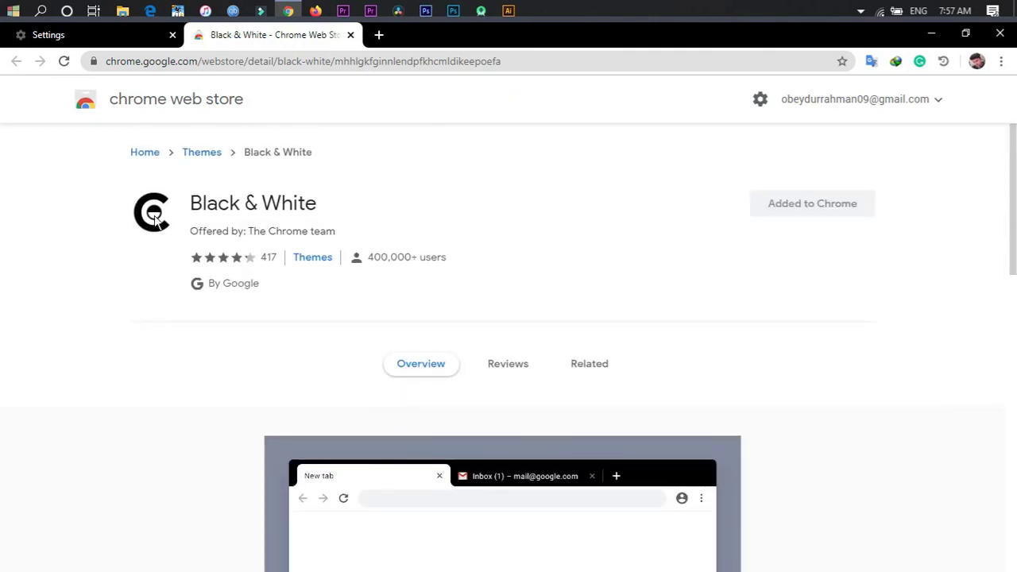
pyautogui.click(199, 157)
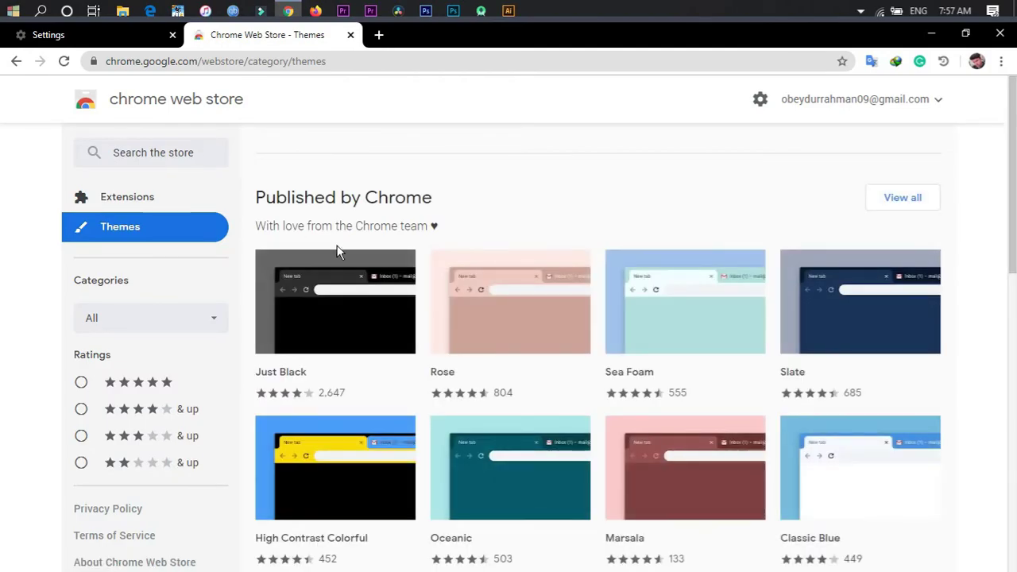
pyautogui.scroll(-1, 370, 328)
pyautogui.scroll(-2, 370, 329)
pyautogui.scroll(-3, 374, 333)
pyautogui.scroll(-3, 375, 333)
pyautogui.scroll(-1, 378, 336)
pyautogui.scroll(-3, 381, 349)
pyautogui.scroll(-2, 385, 365)
pyautogui.scroll(-2, 386, 378)
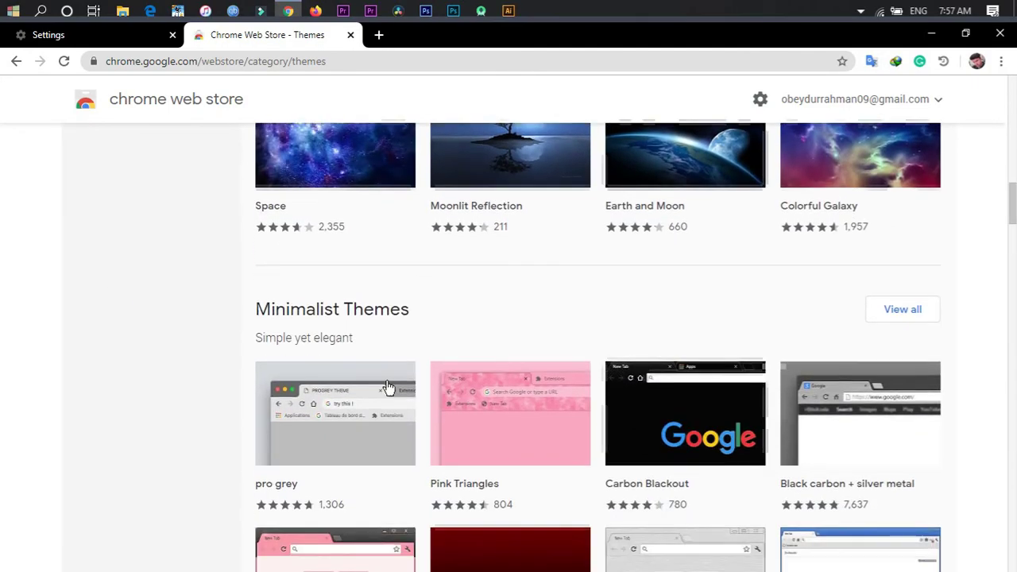
pyautogui.scroll(-3, 389, 388)
pyautogui.scroll(-2, 390, 402)
pyautogui.scroll(-2, 397, 429)
pyautogui.scroll(-2, 406, 452)
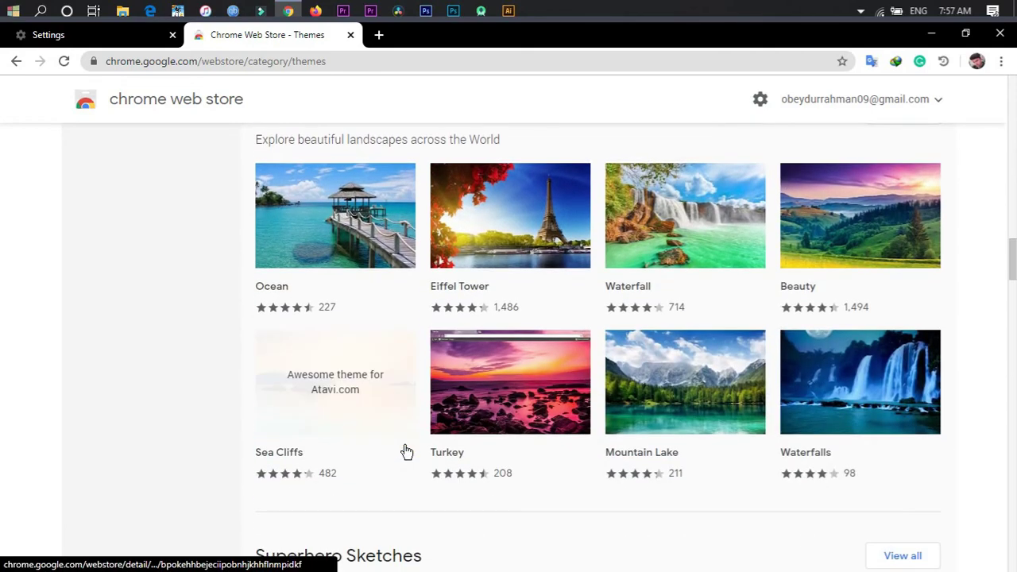
pyautogui.scroll(4, 406, 454)
pyautogui.scroll(4, 406, 454)
pyautogui.scroll(3, 406, 453)
pyautogui.scroll(1, 407, 454)
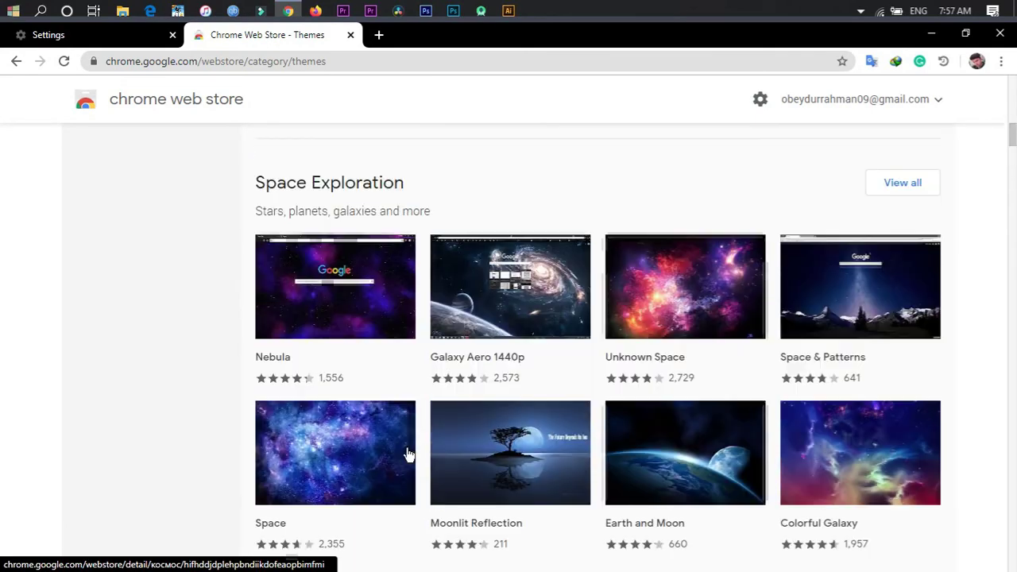
pyautogui.scroll(3, 407, 454)
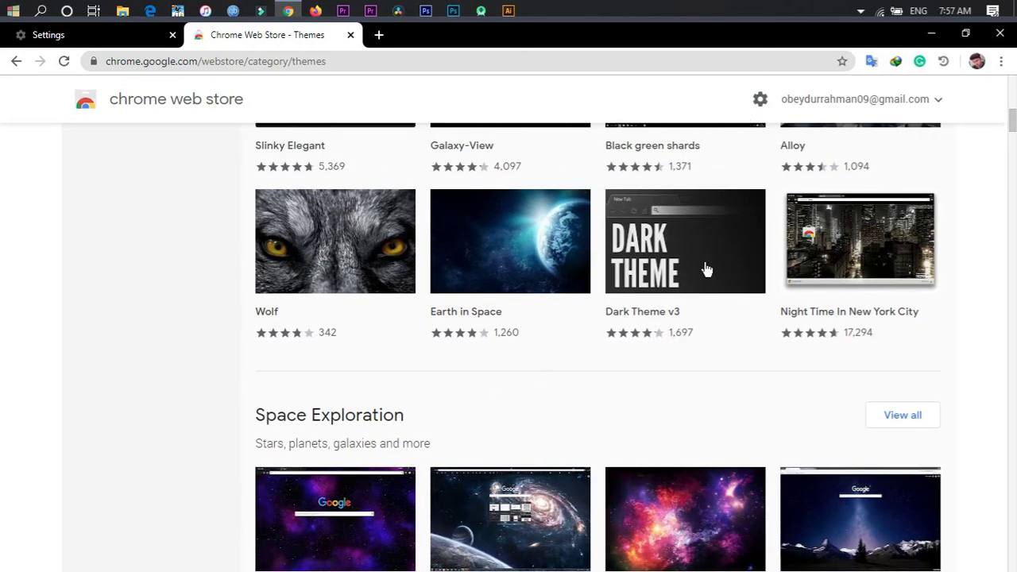
# Step: Open the Dark Theme v3 detail page and look through it
pyautogui.click(705, 268)
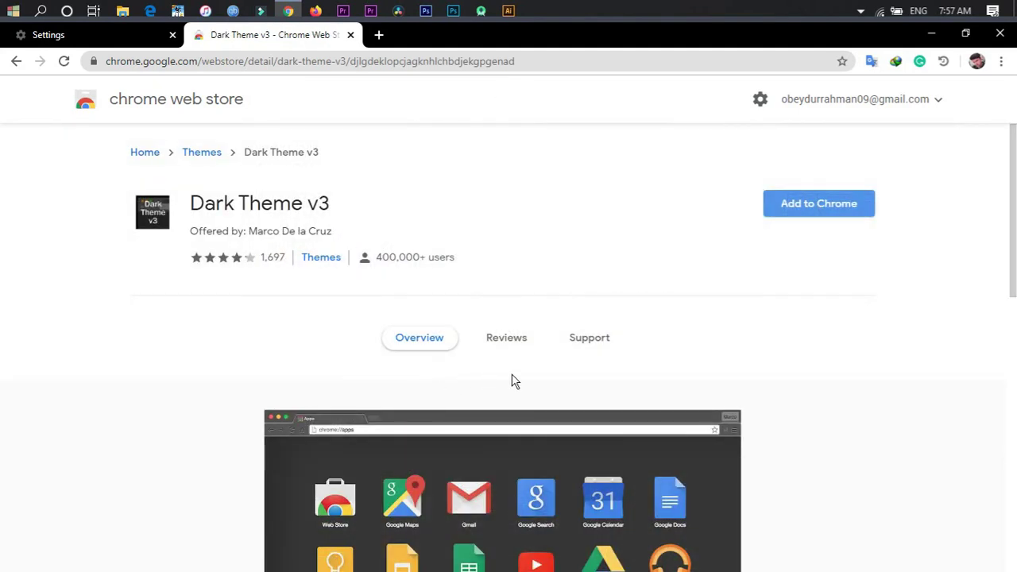
pyautogui.scroll(-3, 524, 377)
pyautogui.scroll(-4, 589, 381)
pyautogui.scroll(-2, 592, 413)
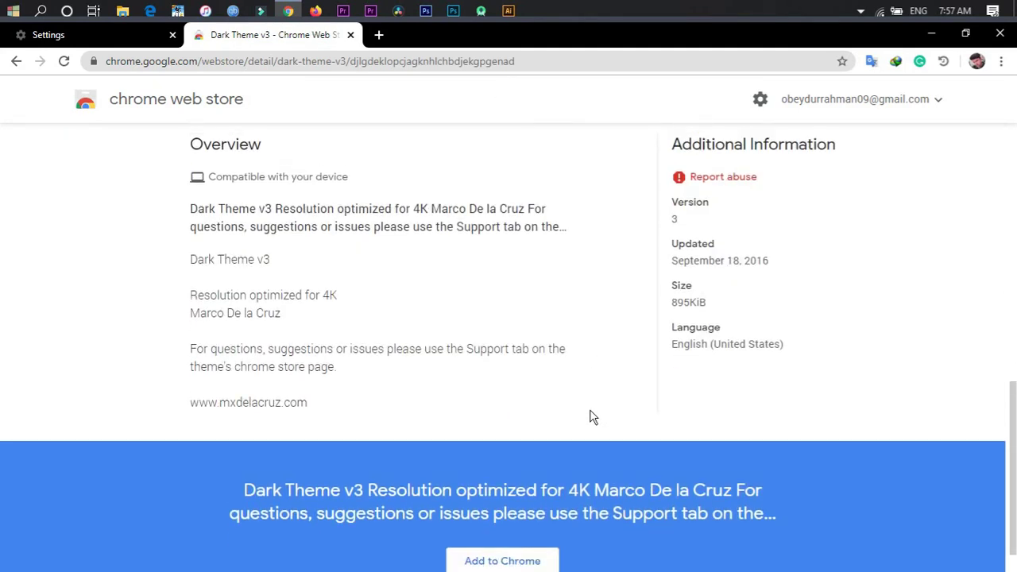
pyautogui.scroll(2, 592, 417)
pyautogui.scroll(5, 590, 413)
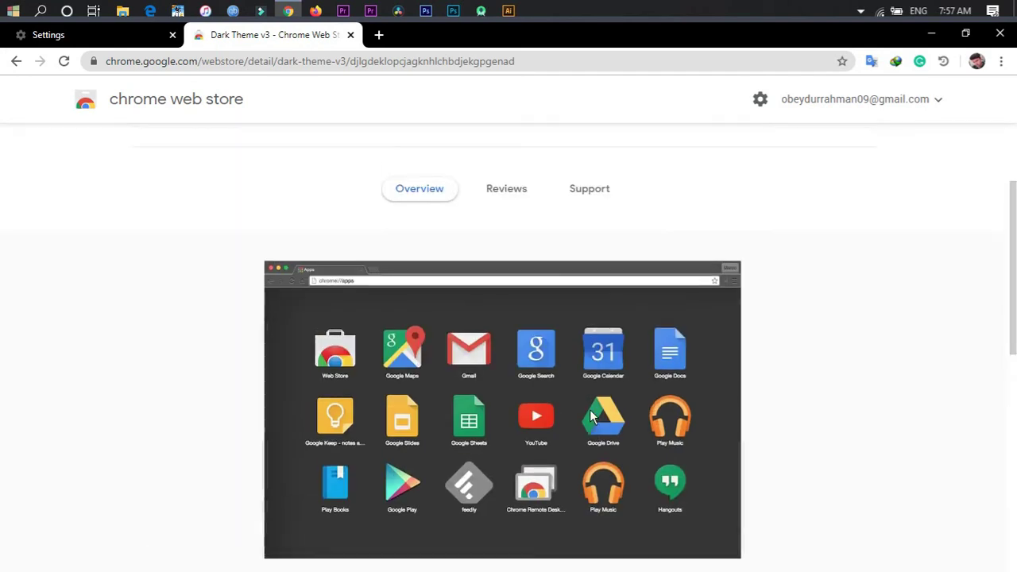
pyautogui.scroll(2, 590, 413)
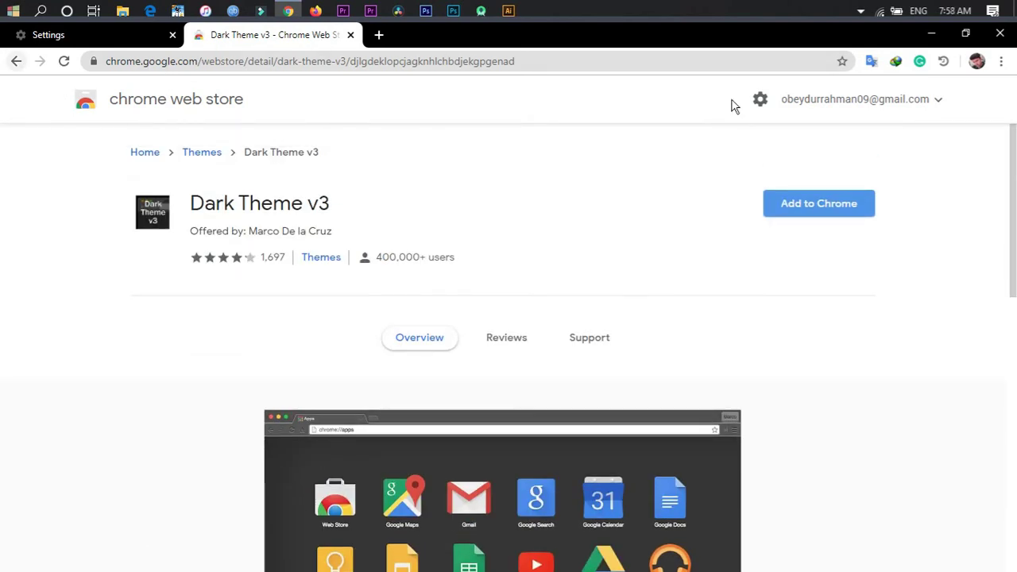
pyautogui.click(801, 210)
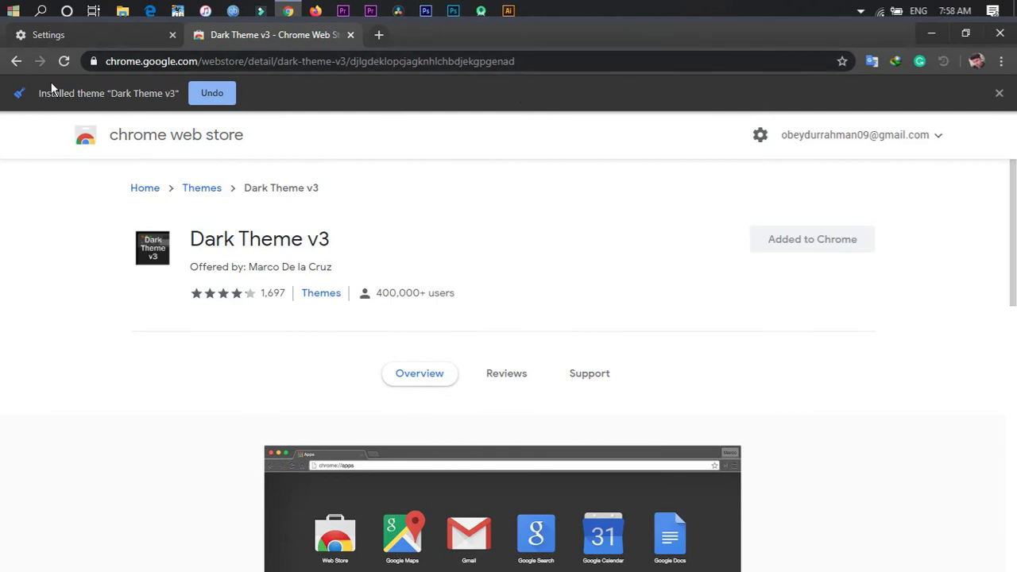
pyautogui.click(223, 94)
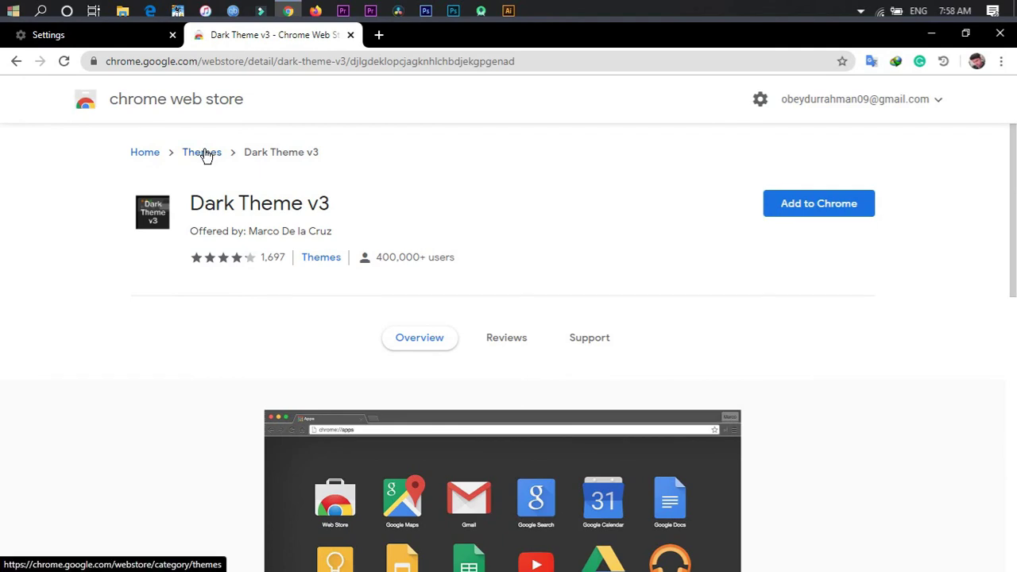
# Step: Add the Earth and Moon theme from Space Exploration to Chrome and preview it in a new tab
pyautogui.click(203, 154)
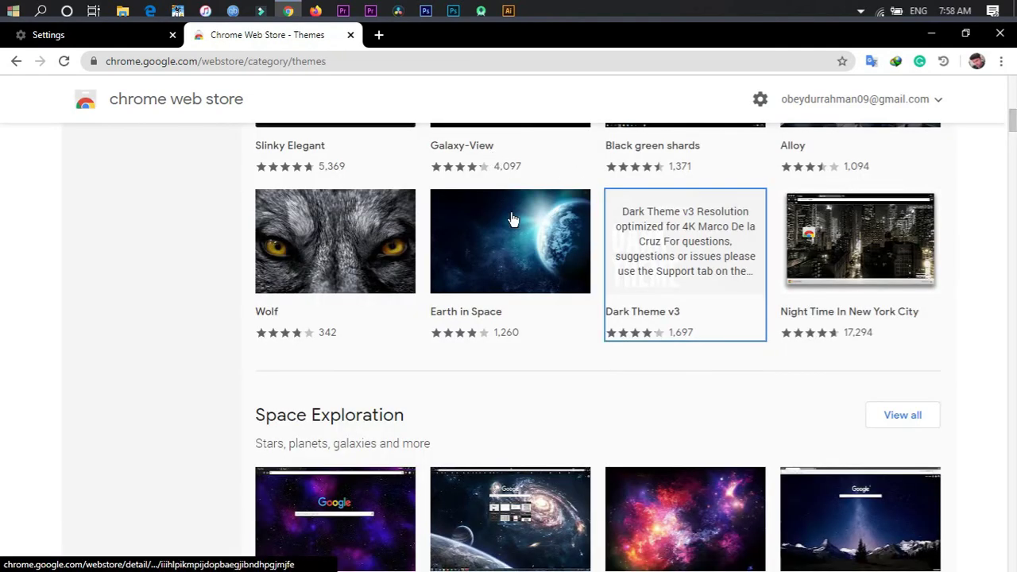
pyautogui.scroll(3, 695, 342)
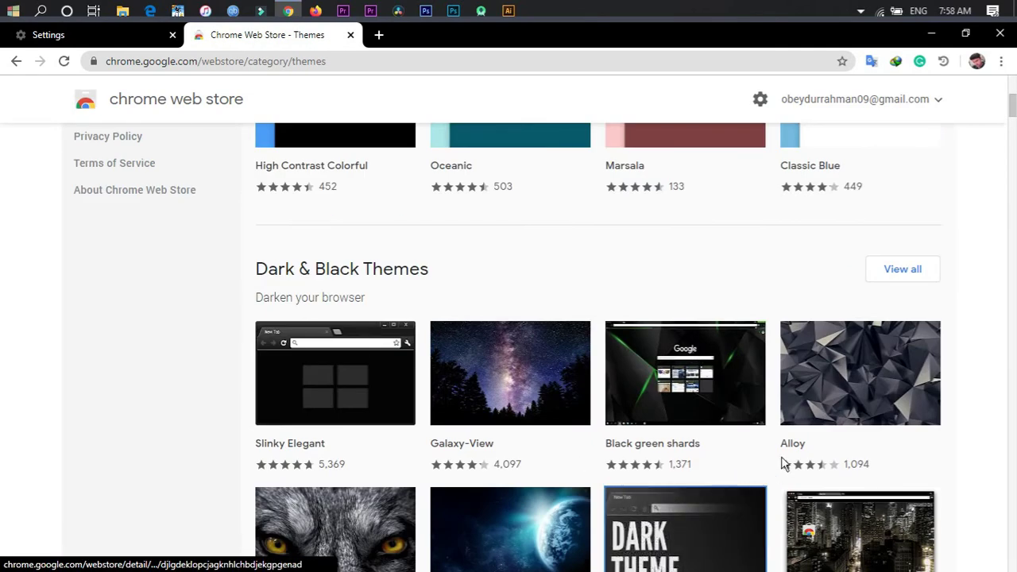
pyautogui.scroll(2, 533, 390)
pyautogui.scroll(-5, 536, 387)
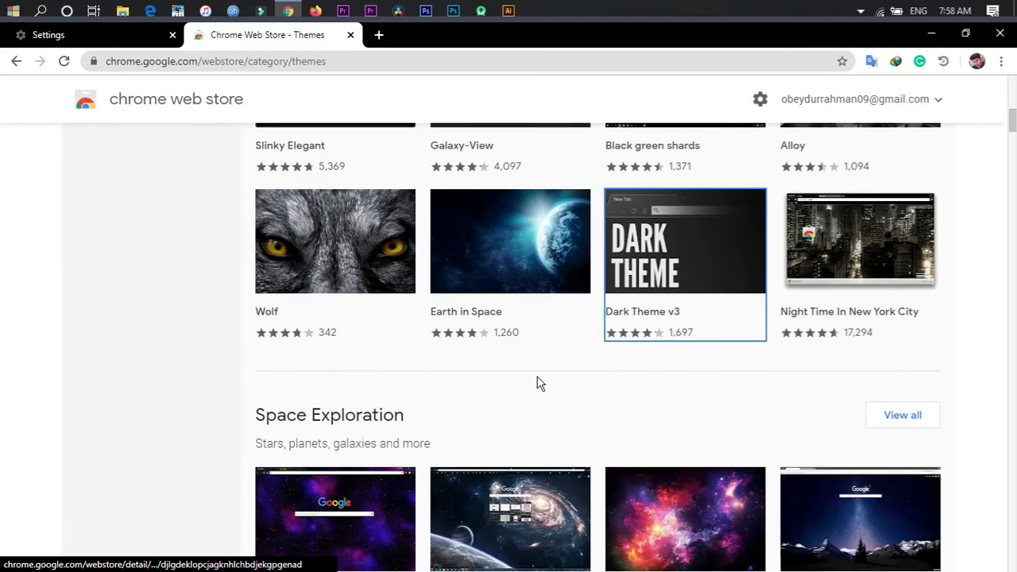
pyautogui.scroll(-3, 536, 383)
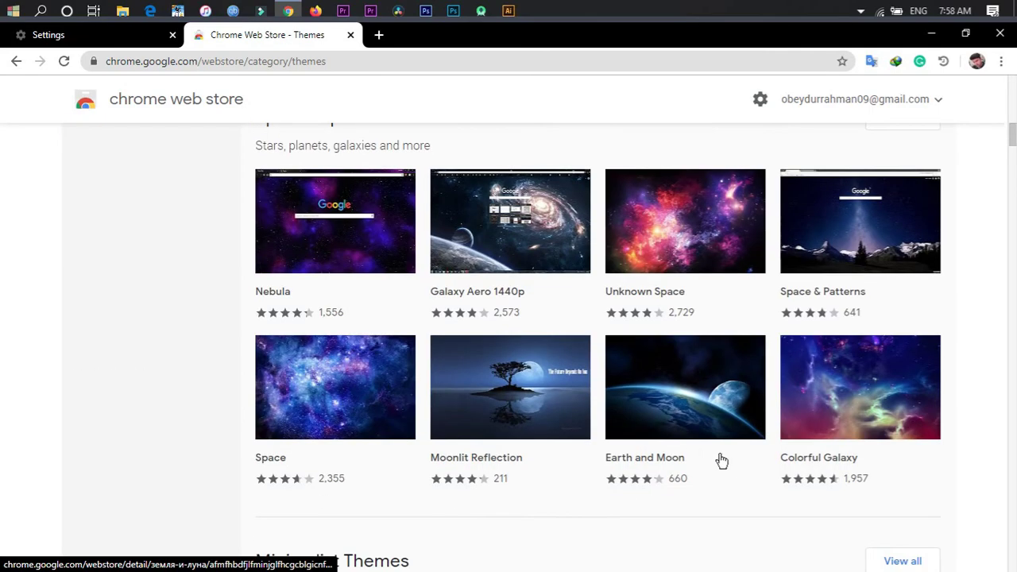
pyautogui.moveTo(685, 387)
pyautogui.click(735, 388)
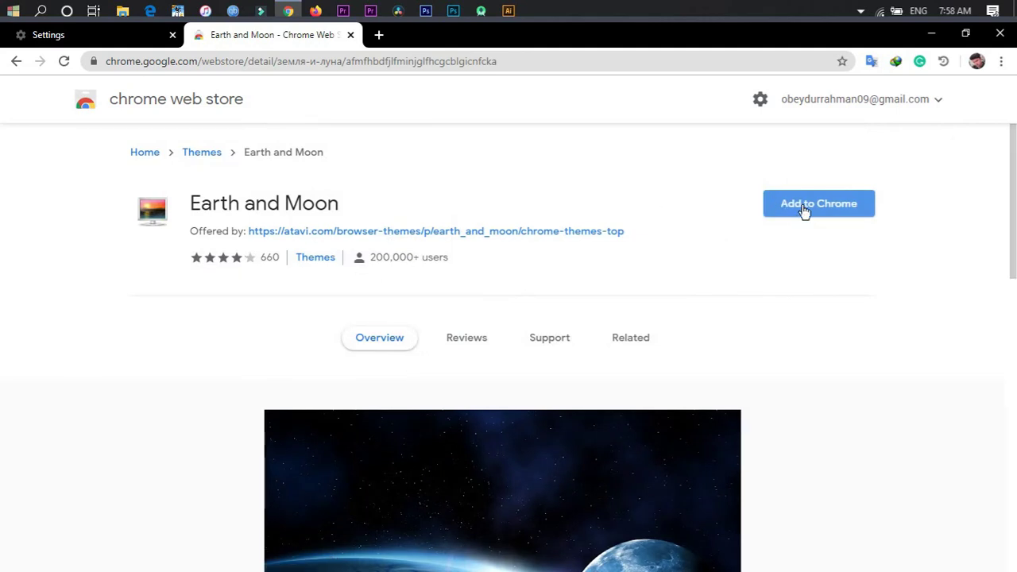
pyautogui.click(804, 210)
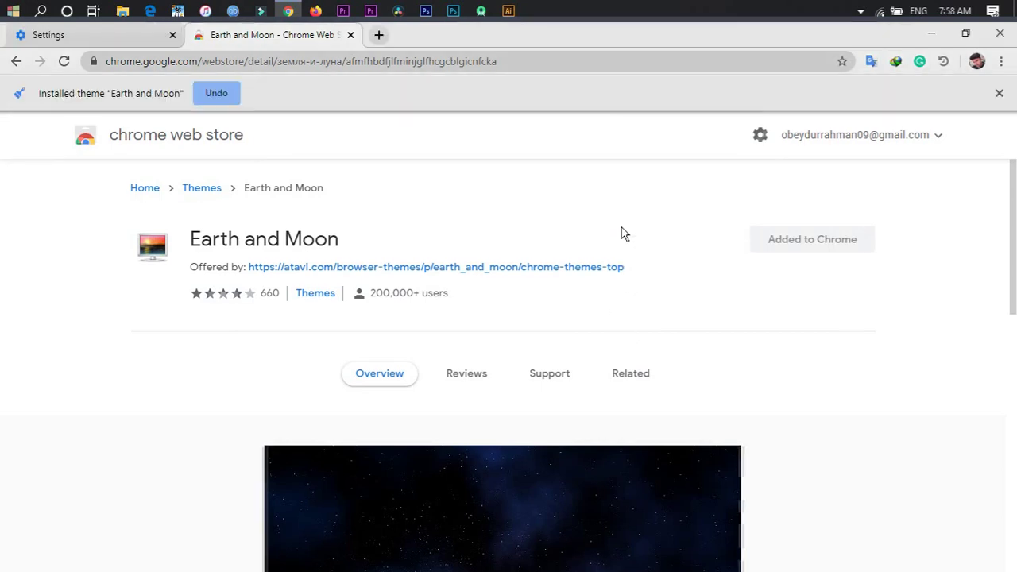
pyautogui.click(379, 36)
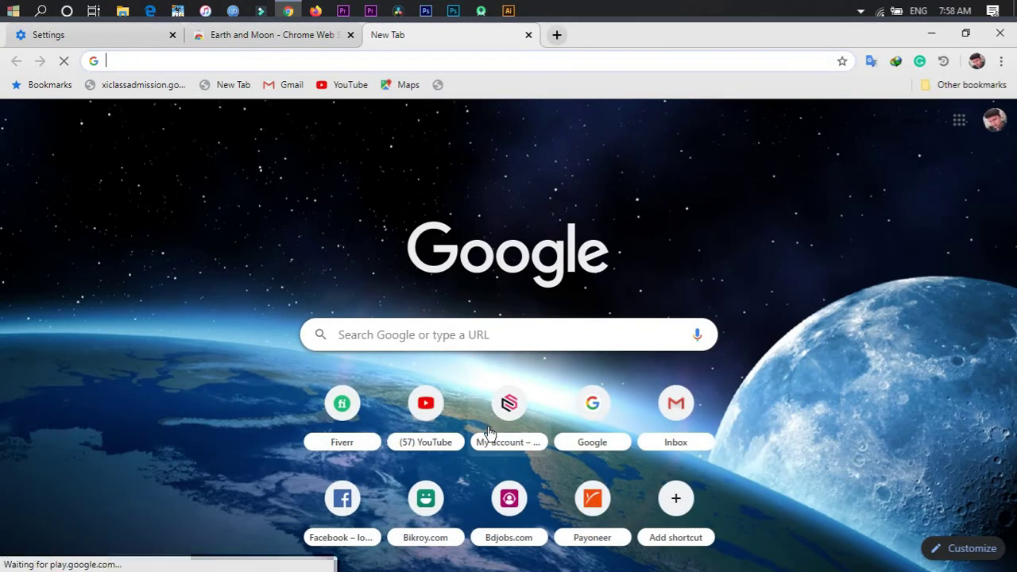
# Step: Close the Earth and Moon preview tab and the Chrome window, then refresh the desktop
pyautogui.click(529, 35)
pyautogui.click(1001, 31)
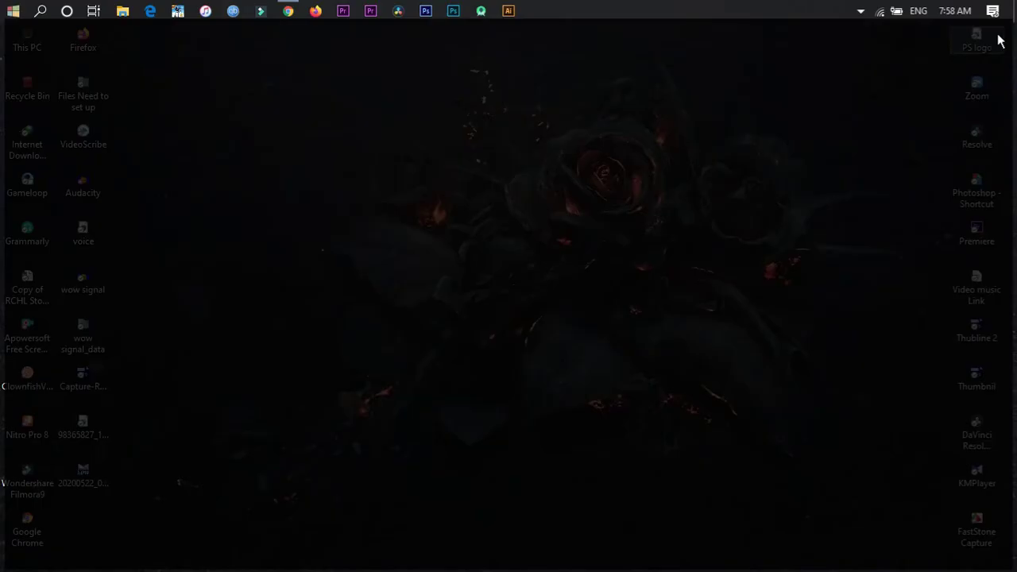
pyautogui.rightClick(590, 172)
pyautogui.click(615, 215)
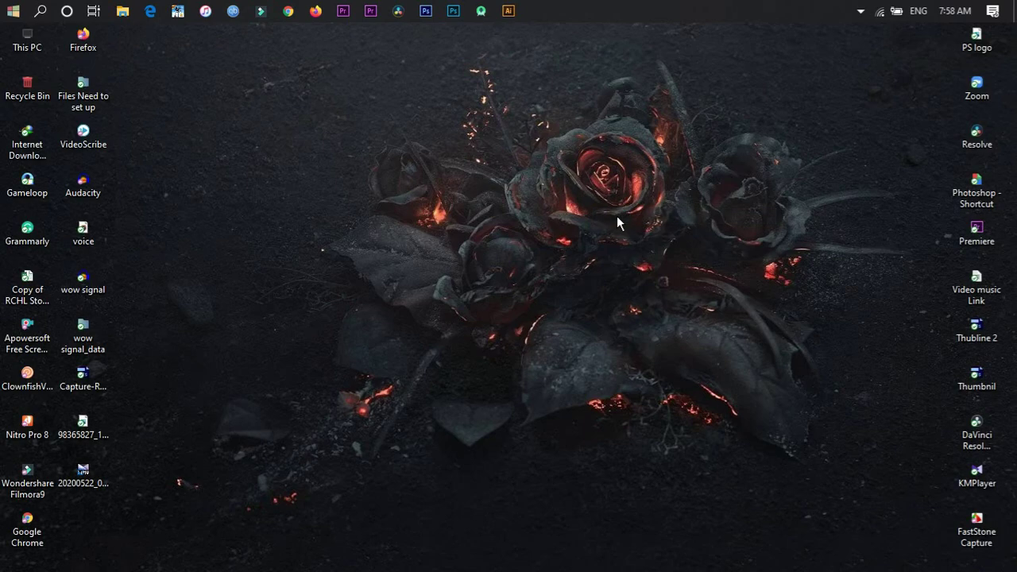